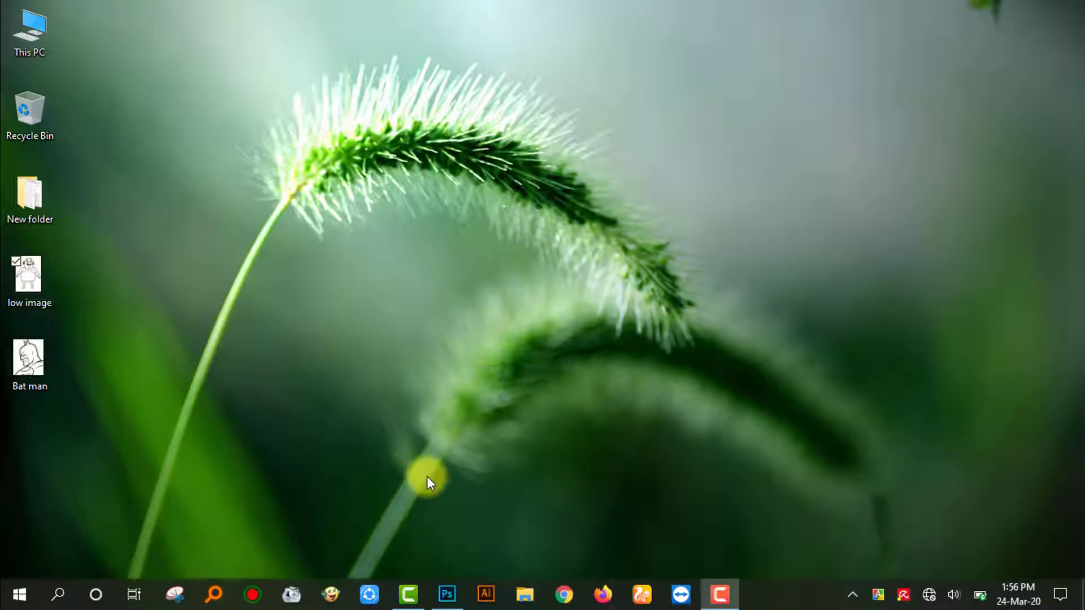
Switch to Photoshop and open the images Bat man and low image together from the Desktop
left_click(448, 594)
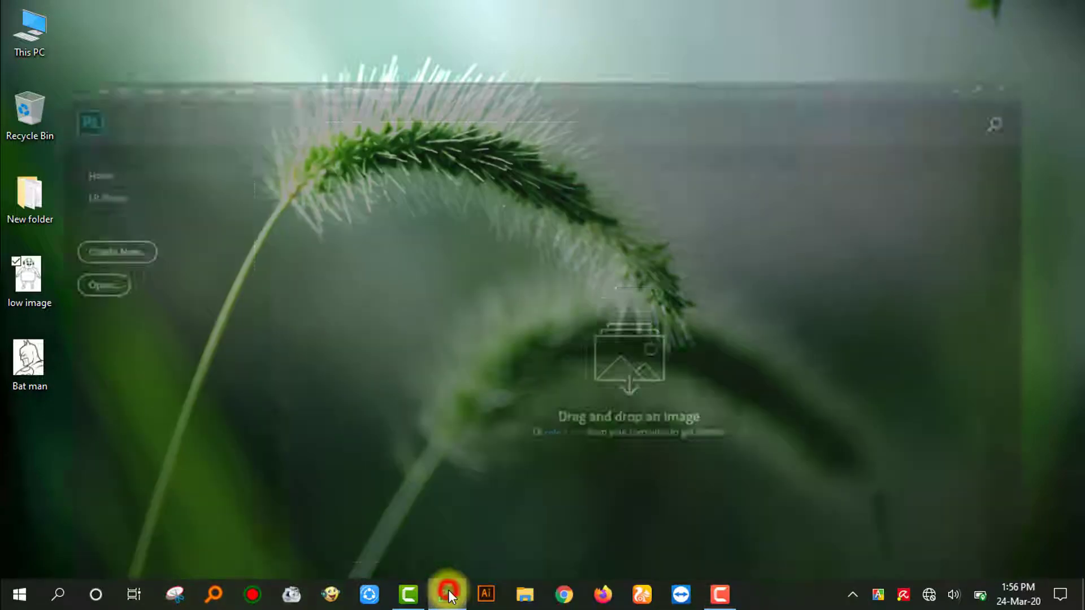
left_click(44, 9)
left_click(62, 36)
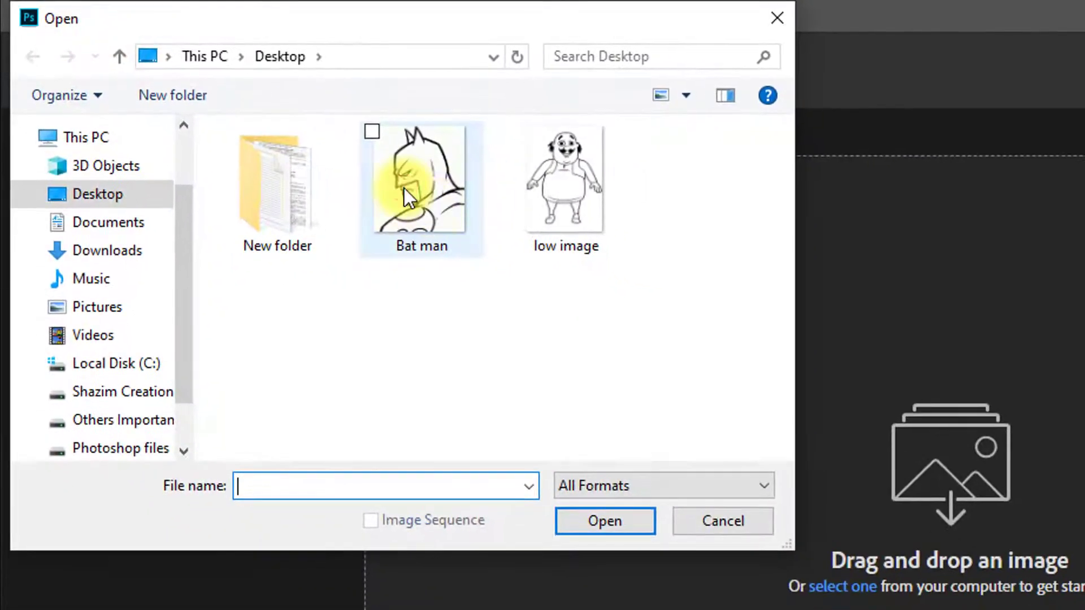
left_click(405, 184)
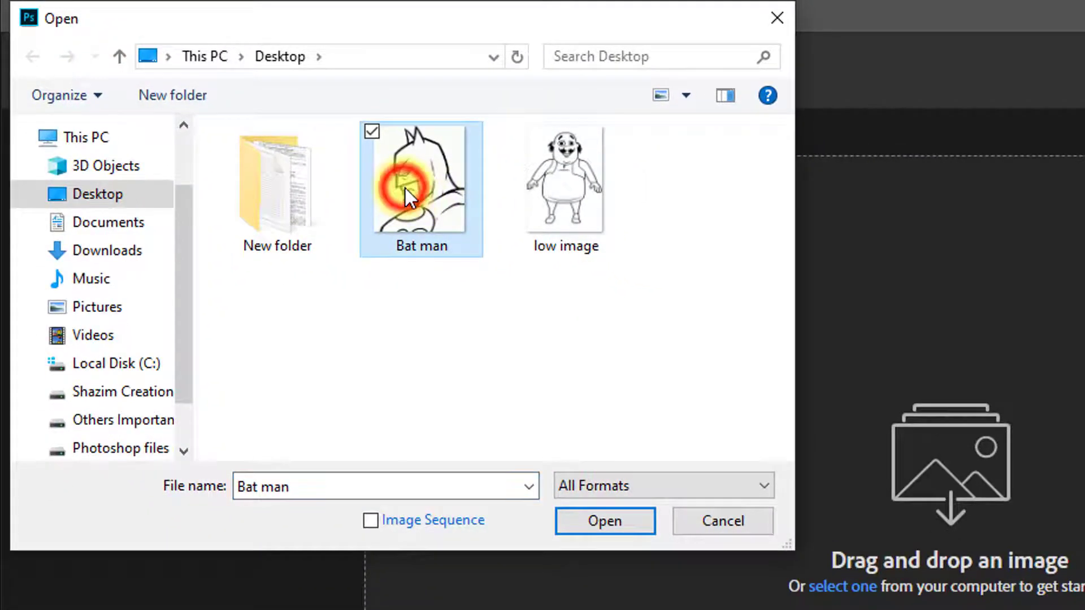
left_click(558, 186, "ctrl")
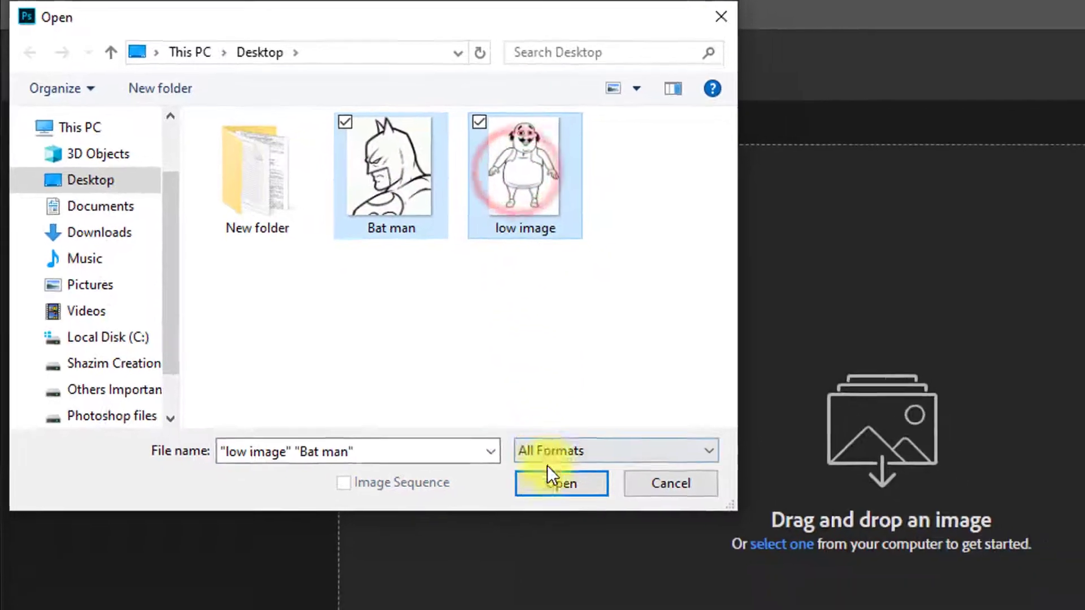
left_click(548, 481)
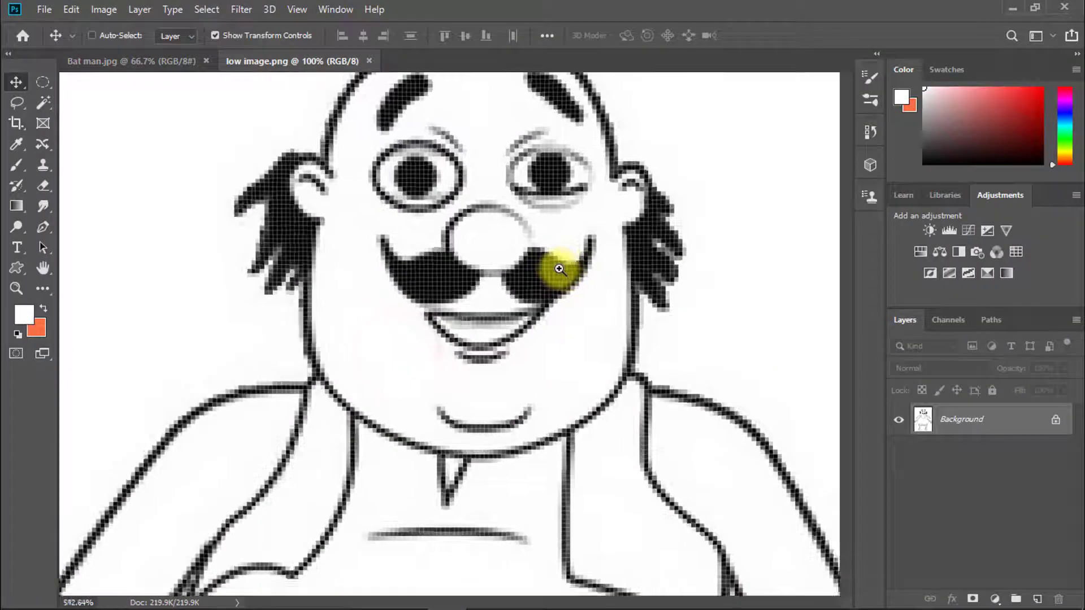
Inspect the pixelated edges of the low image drawing up close and duplicate its Background layer
mouse_move(551, 270)
left_mouse_down()
mouse_move(537, 262)
mouse_move(549, 264)
left_mouse_up()
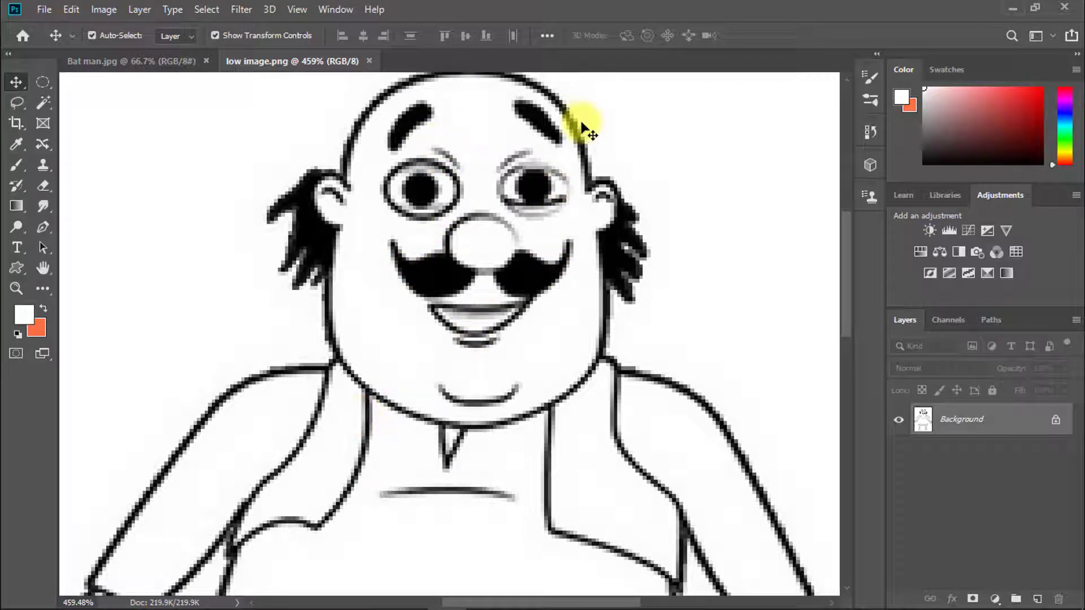
left_click_drag(413, 252, 439, 252)
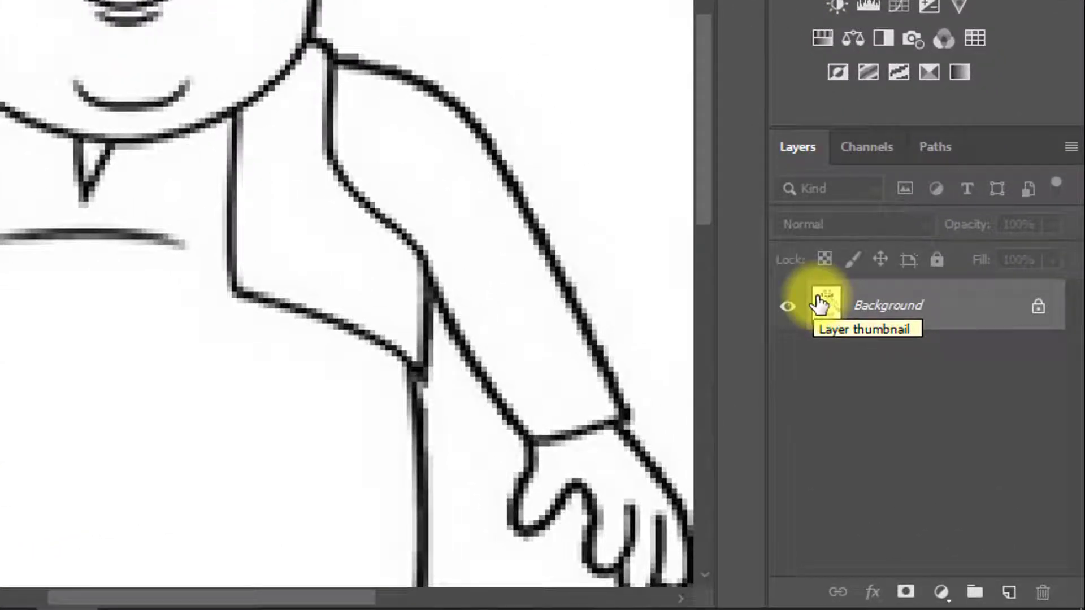
key("ctrl+j")
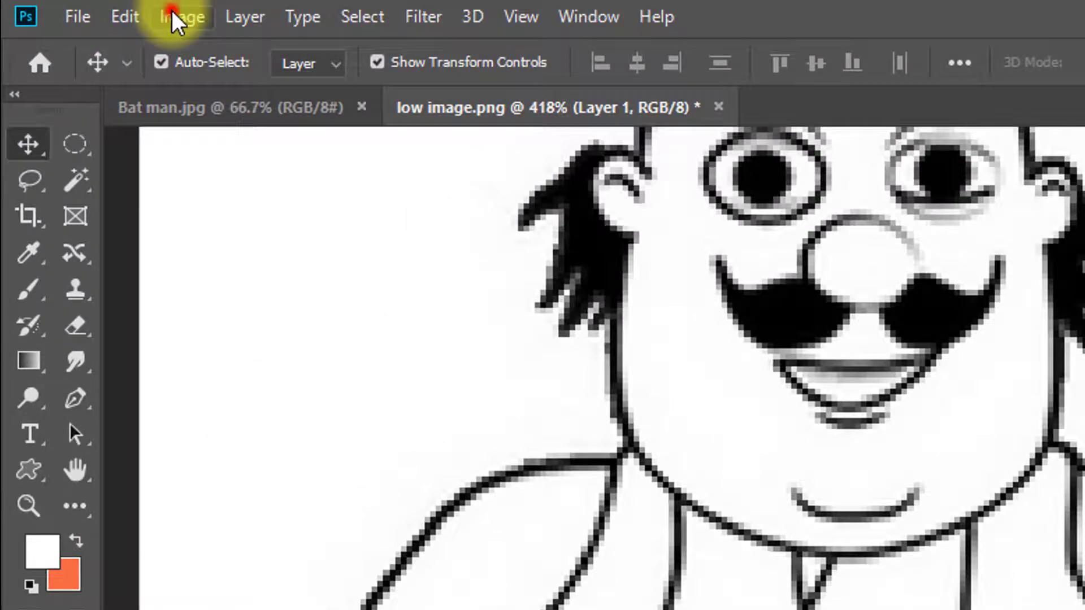
Resize the image to 1500 pixels wide with proportions kept, resampling with Bicubic Smoother (enlargement)
left_click(82, 0)
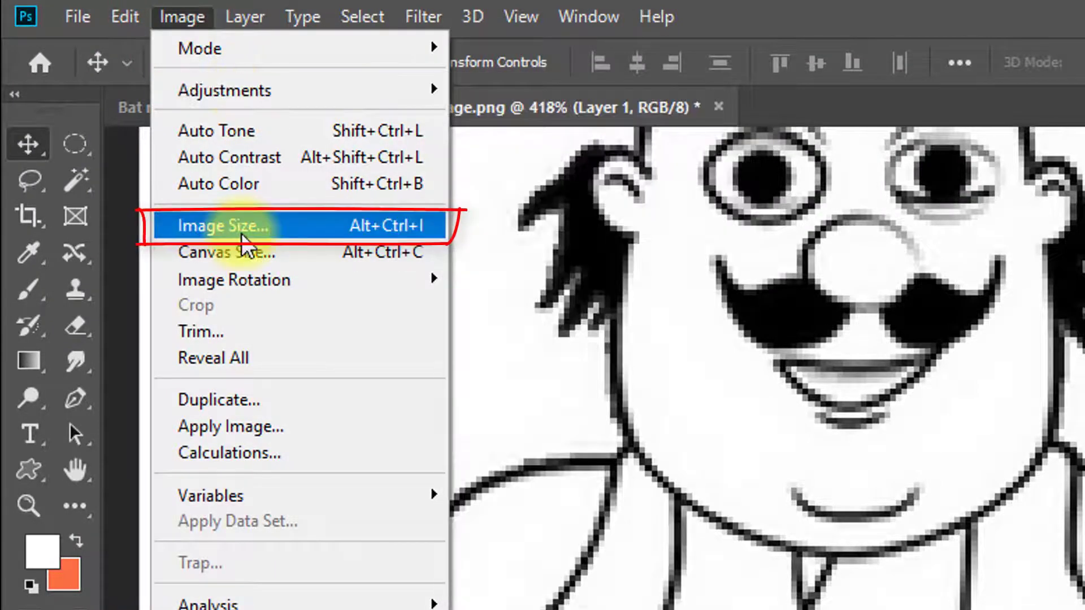
left_click(243, 229)
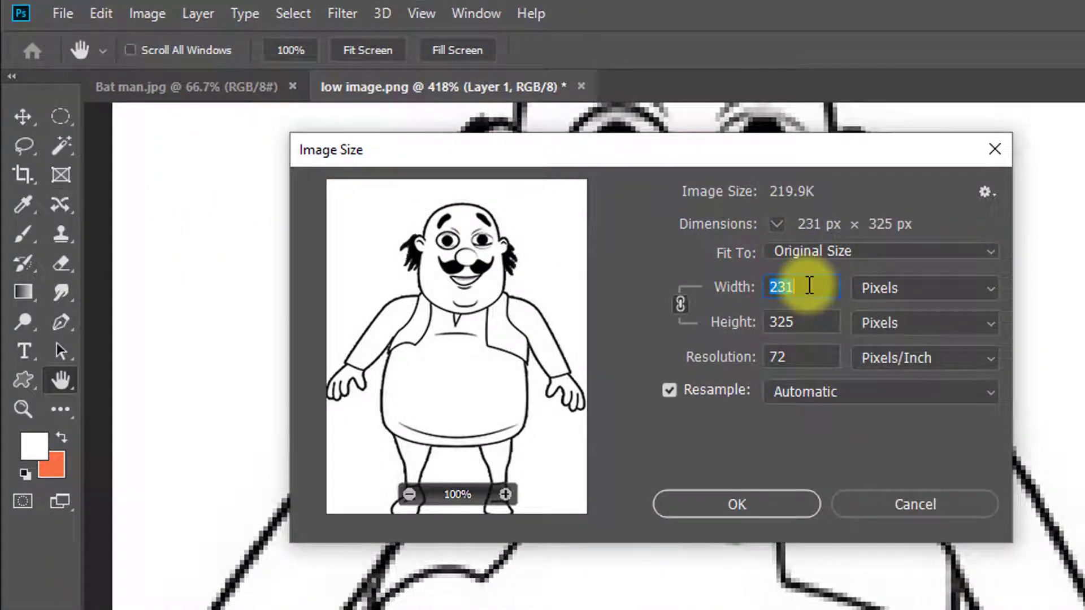
type("1500")
left_click_drag(775, 287, 771, 288)
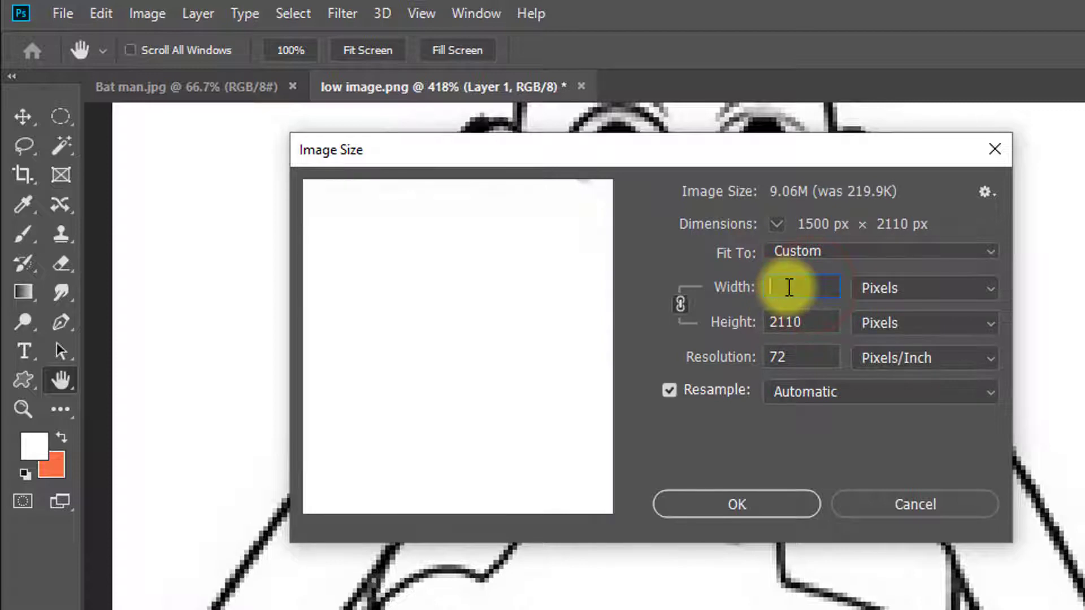
type("1500")
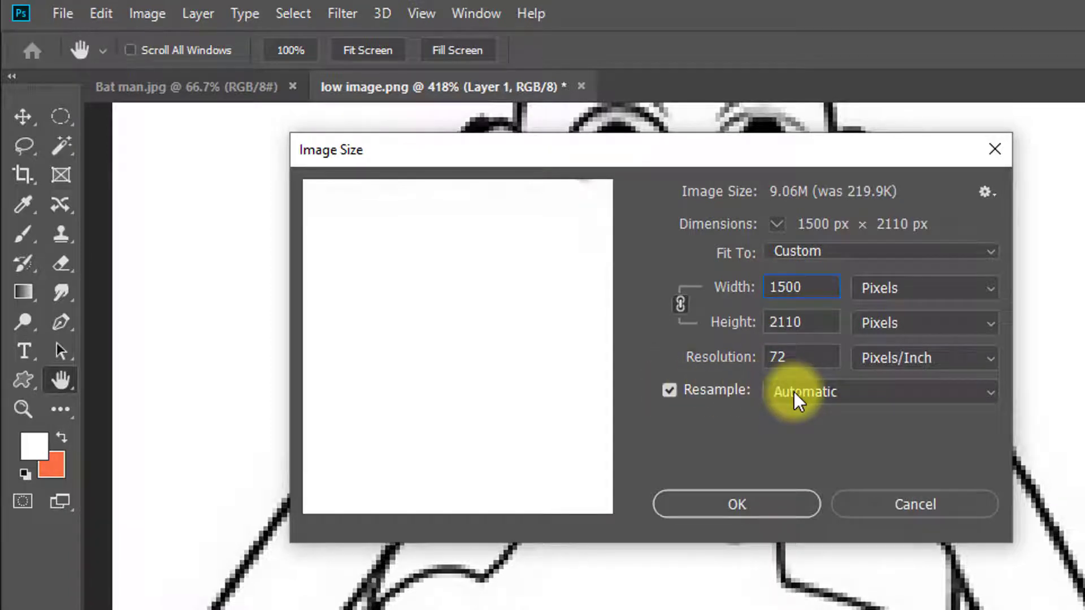
left_click(810, 396)
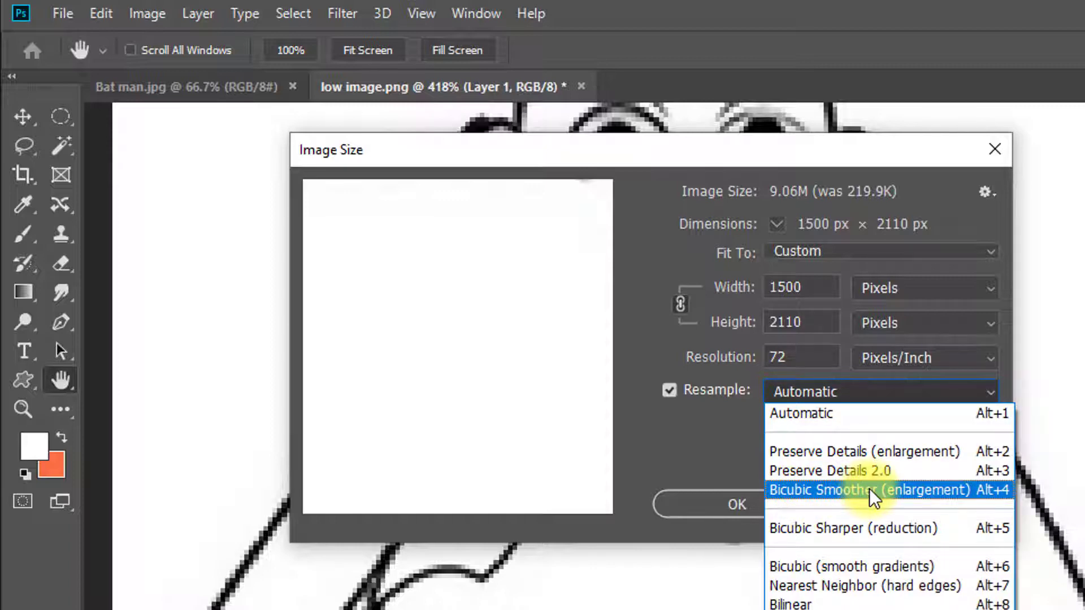
left_click(851, 498)
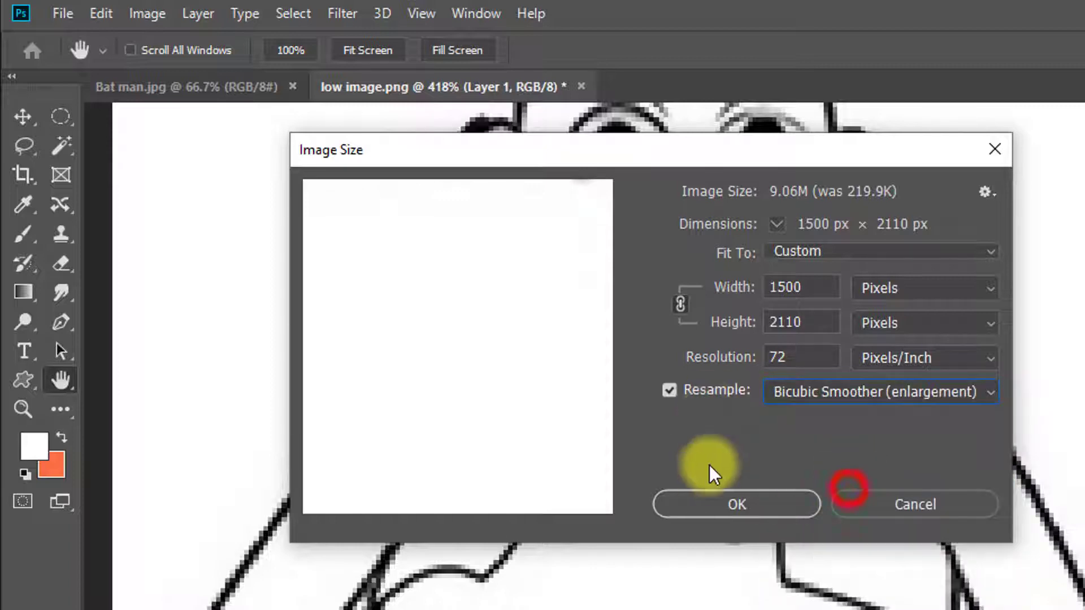
left_click(734, 509)
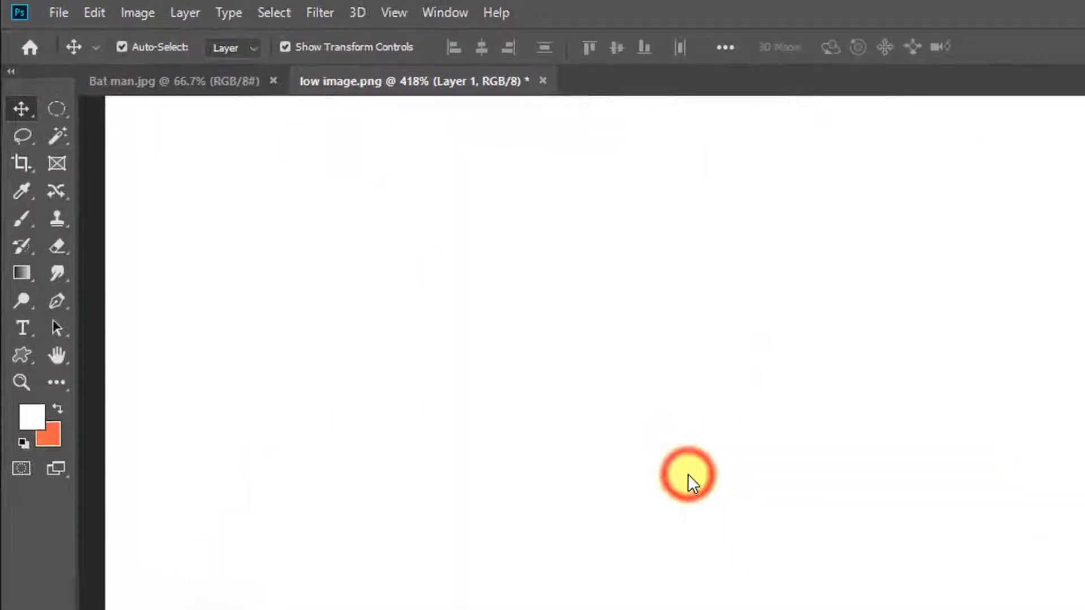
Apply a Gaussian Blur with a radius of 5 pixels to the duplicated layer
left_click_drag(764, 468, 173, 264)
left_click_drag(616, 398, 486, 179)
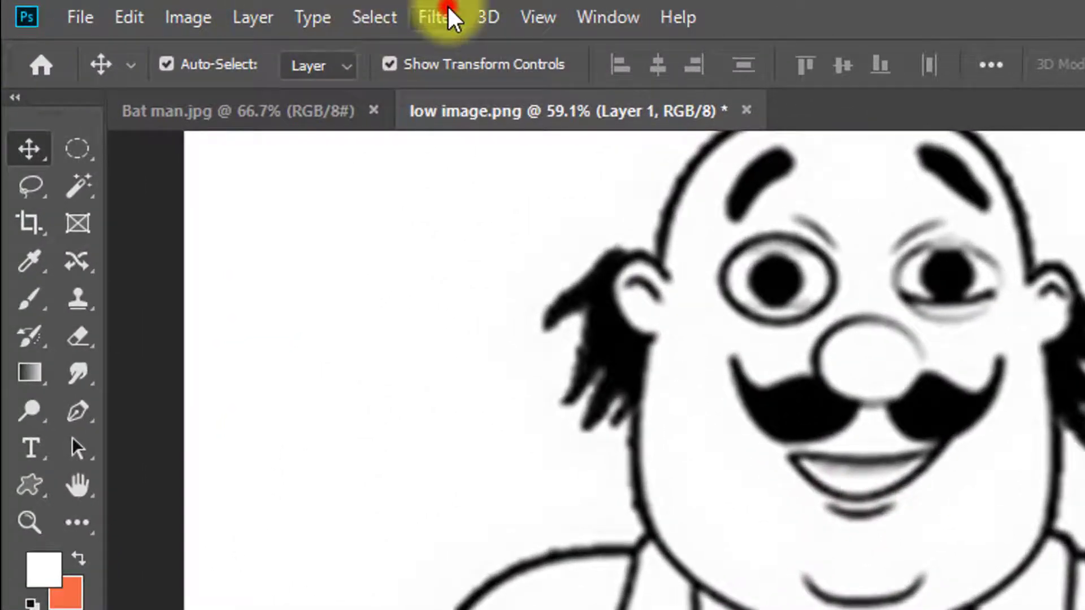
left_click(451, 12)
left_click(572, 345)
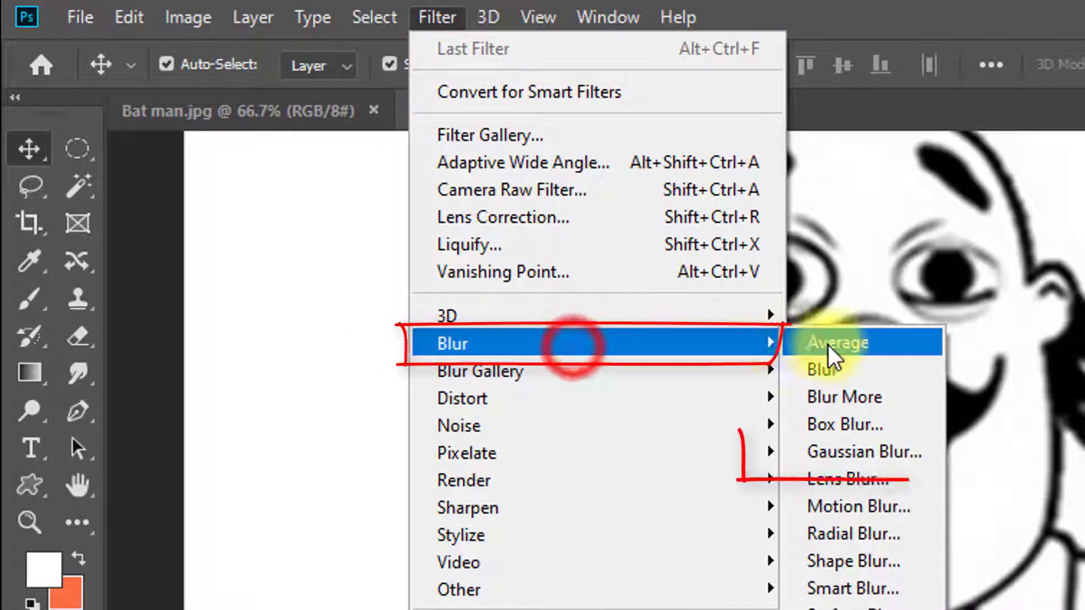
left_click(845, 451)
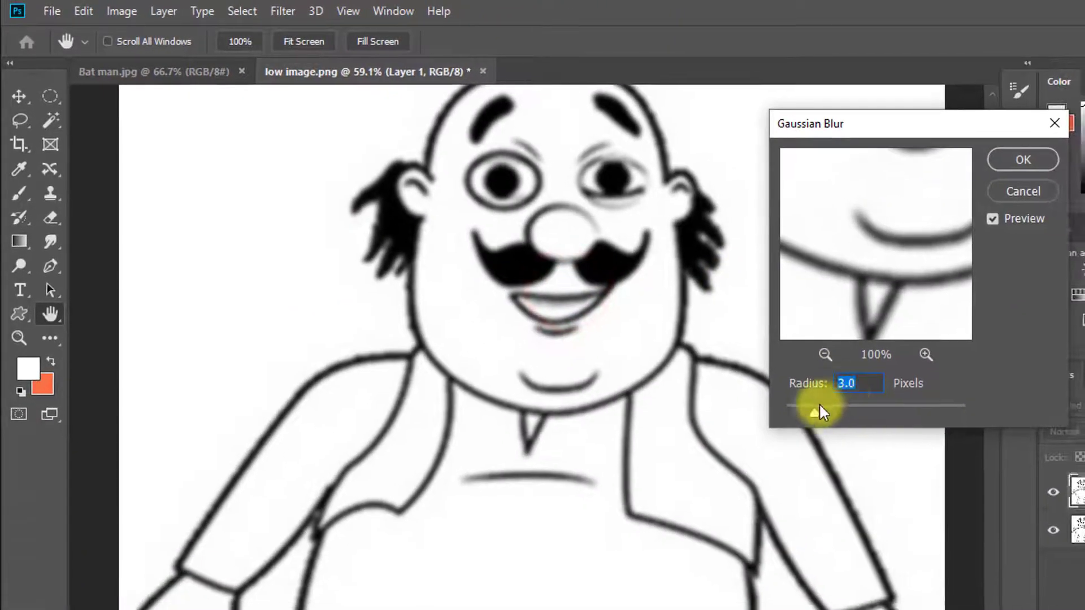
left_click_drag(819, 404, 841, 429)
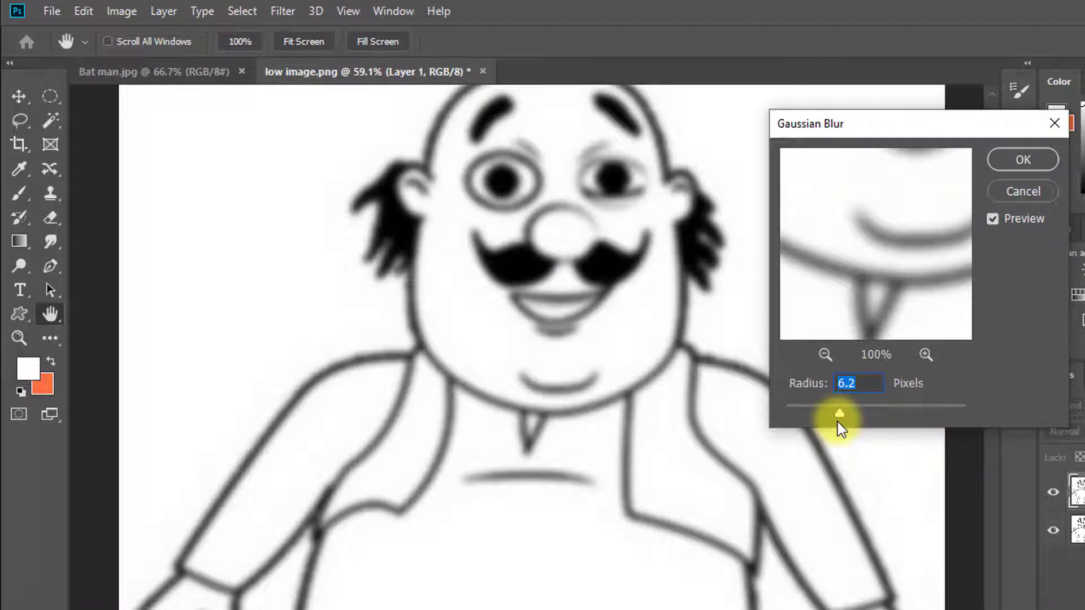
type("5")
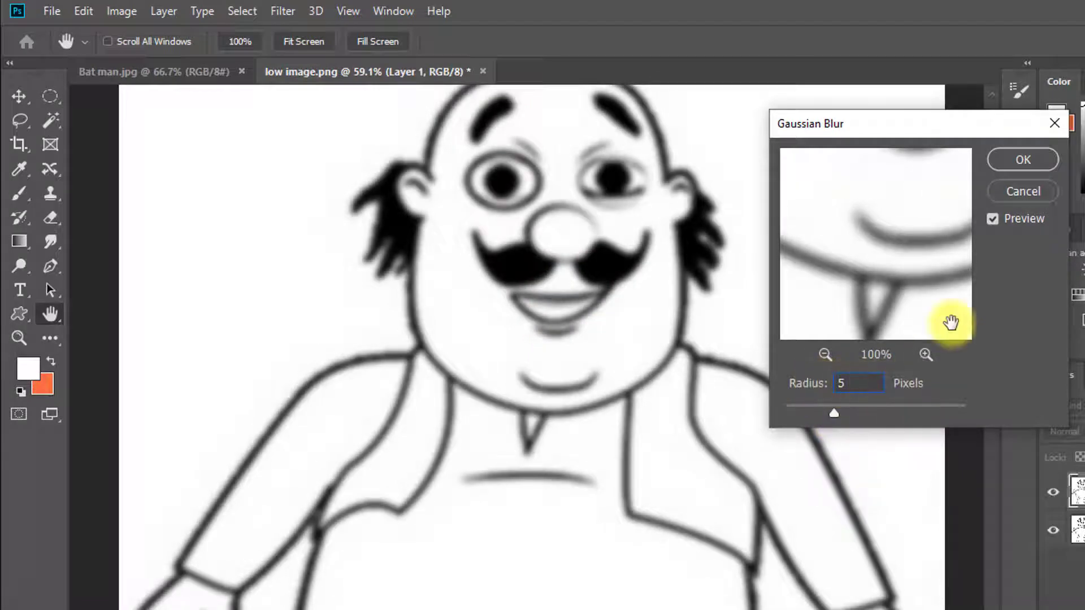
left_click(1021, 160)
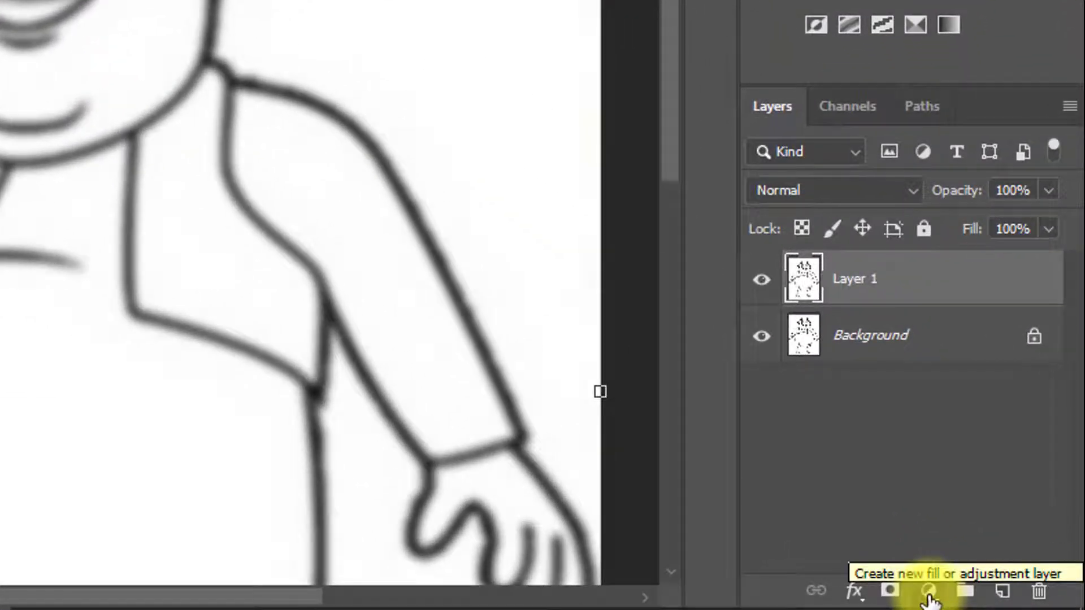
Add a Levels adjustment layer above the blurred copy, with the input black point at 114 and white point at 204
left_click(928, 592)
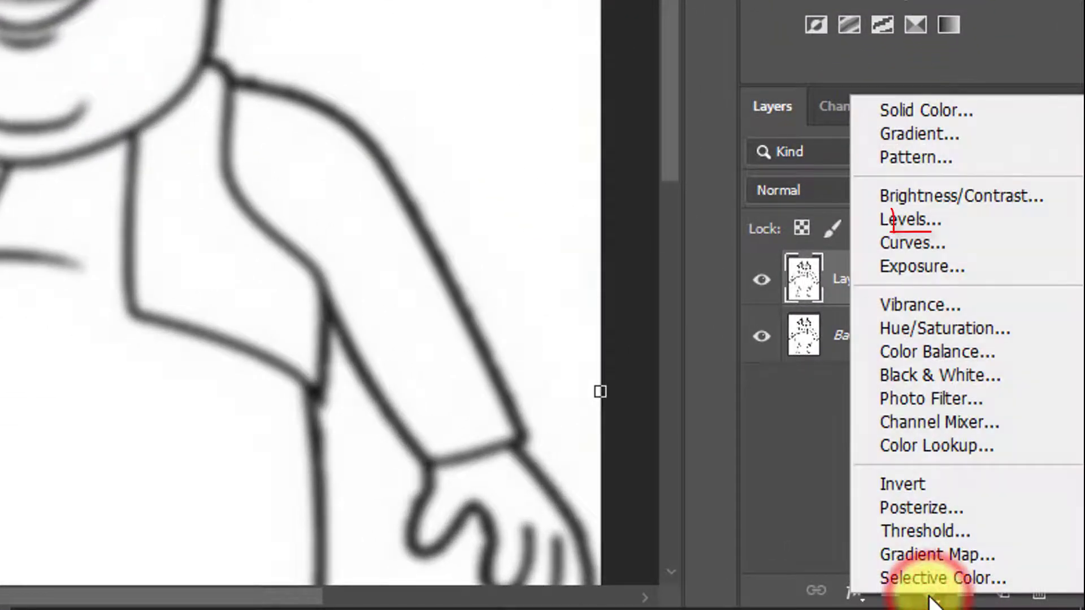
left_click(922, 221)
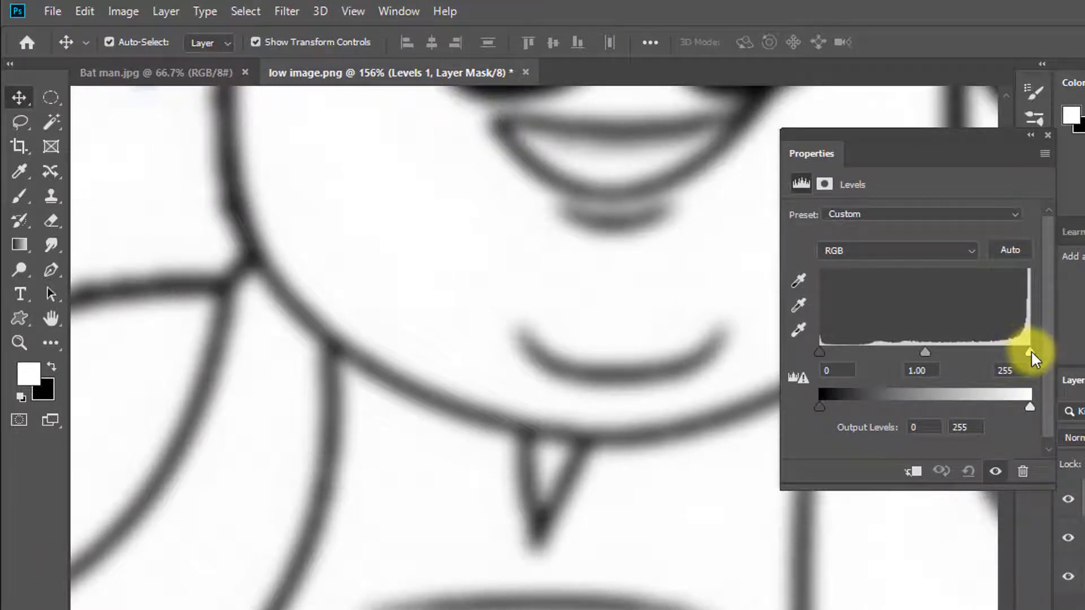
left_click_drag(1029, 353, 989, 355)
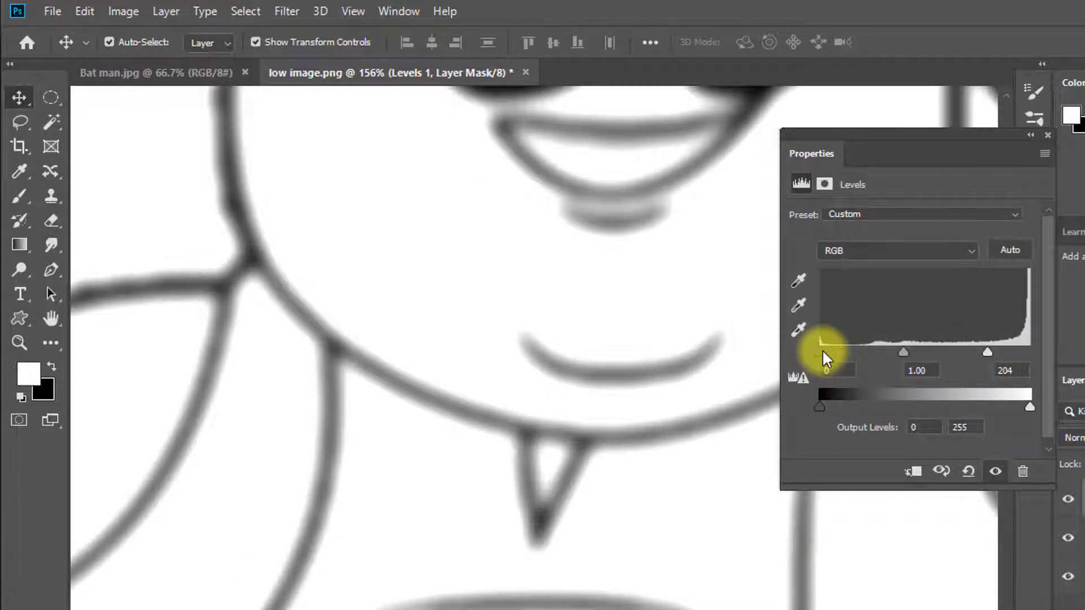
left_click_drag(820, 353, 914, 355)
left_click_drag(360, 412, 422, 412)
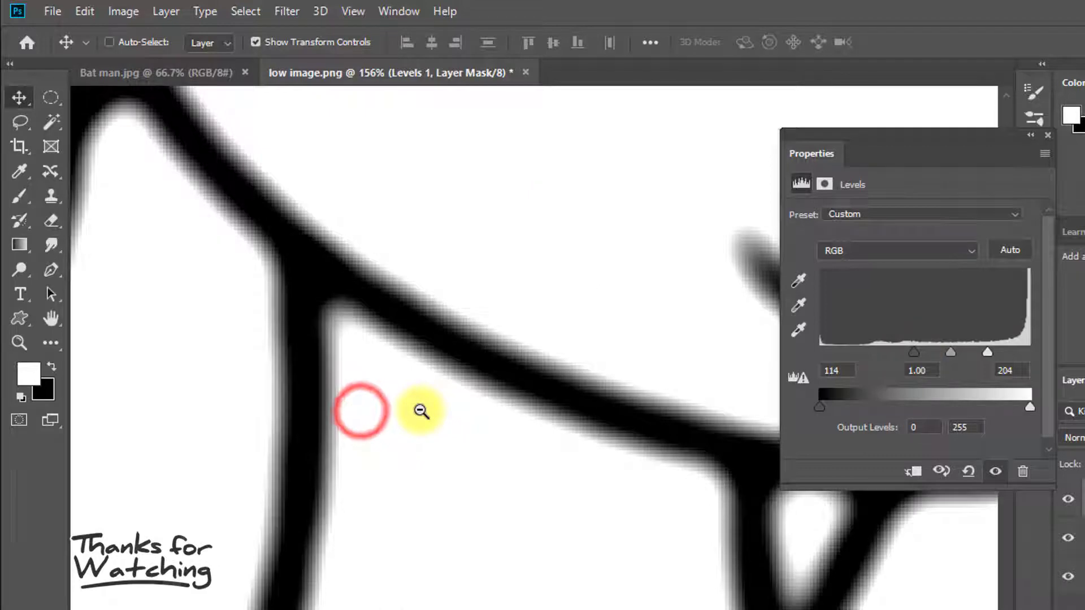
Refine the Levels adjustment to input values 140, 1.10 and 230, and close its properties
mouse_move(988, 353)
left_mouse_down()
mouse_move(917, 353)
mouse_move(974, 357)
left_mouse_up()
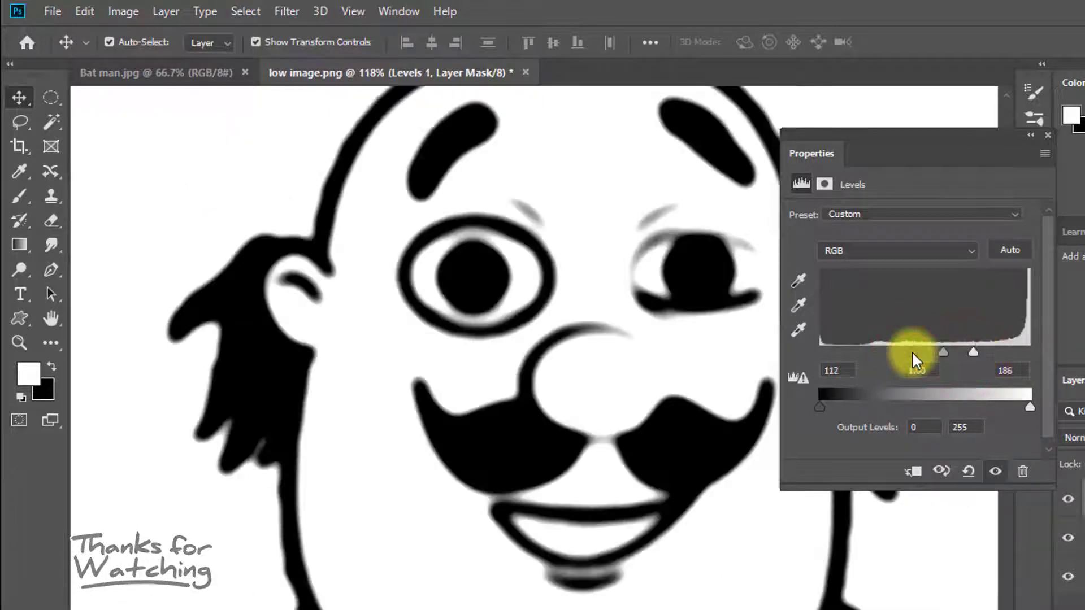
left_click_drag(974, 352, 1000, 357)
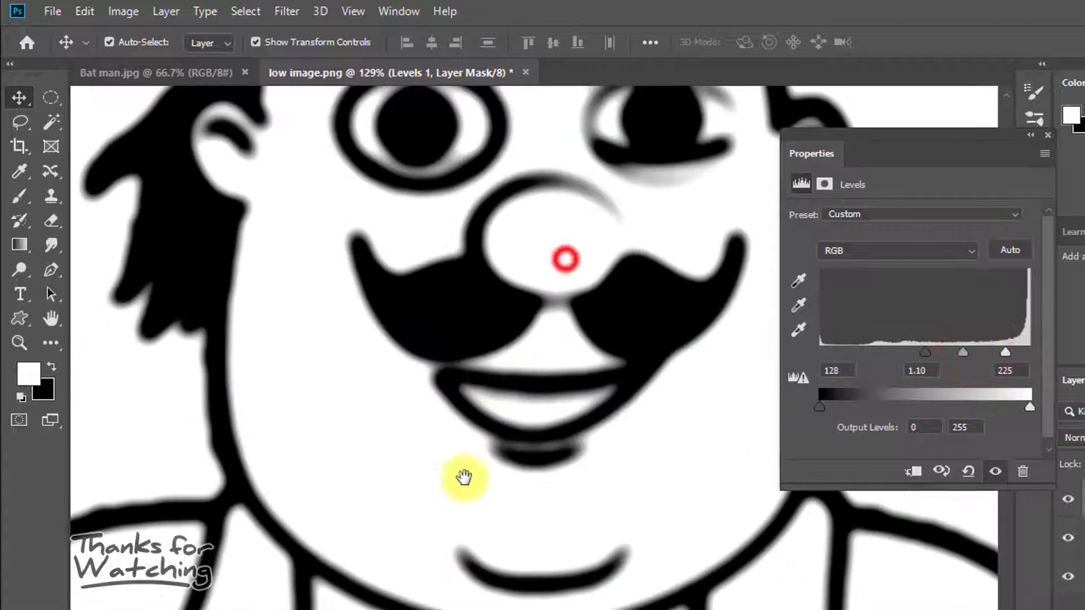
left_click(503, 337, "alt")
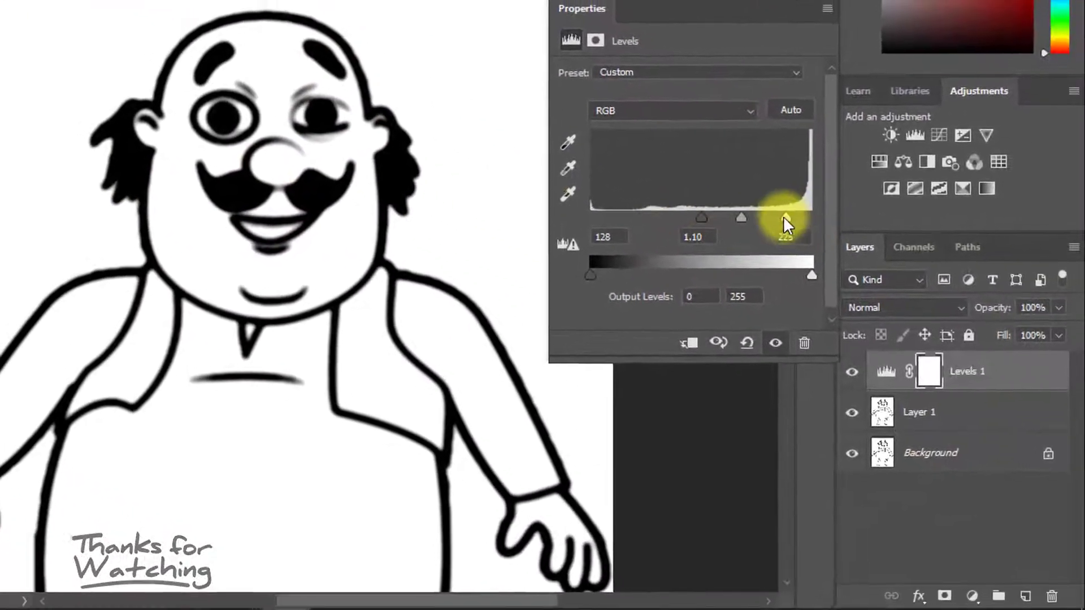
left_click_drag(1006, 352, 1009, 352)
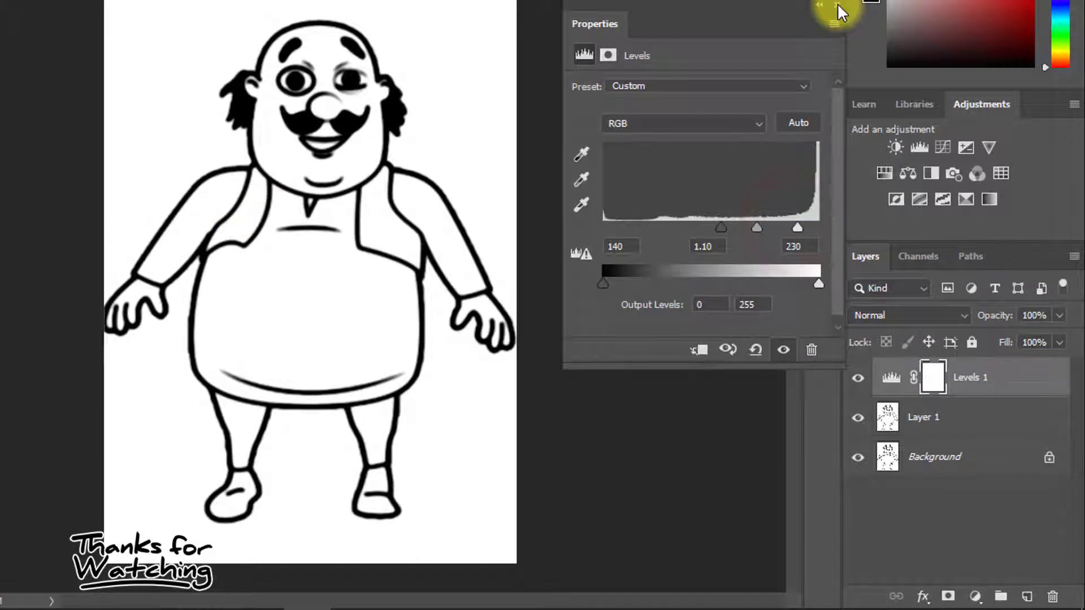
left_click(837, 5)
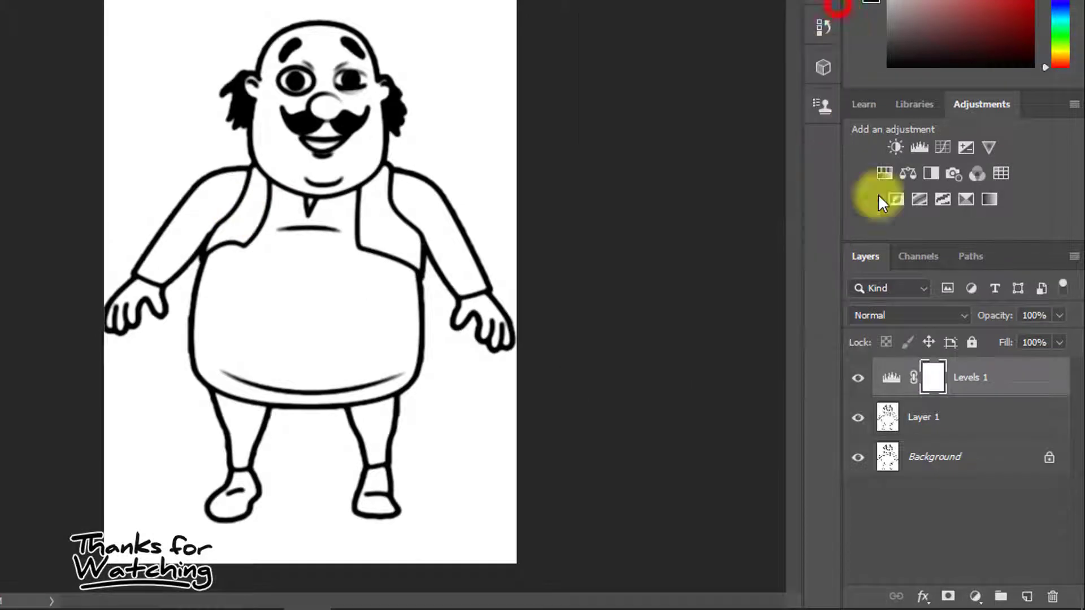
Group the Levels adjustment with the blurred layer, and toggle the group's visibility to compare the result with the original
left_click(931, 418, "ctrl")
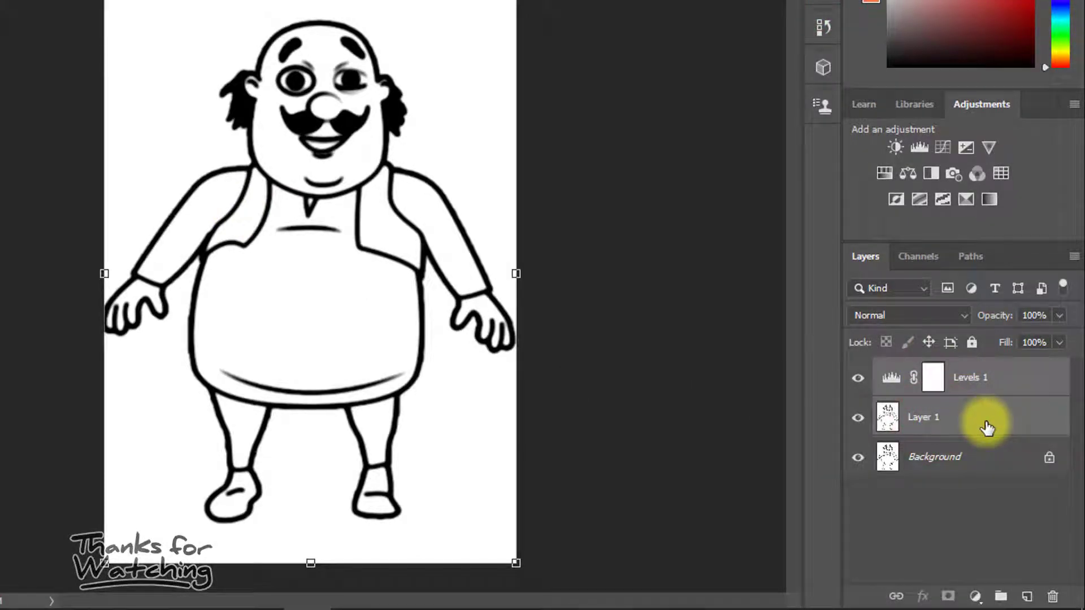
key("ctrl+g")
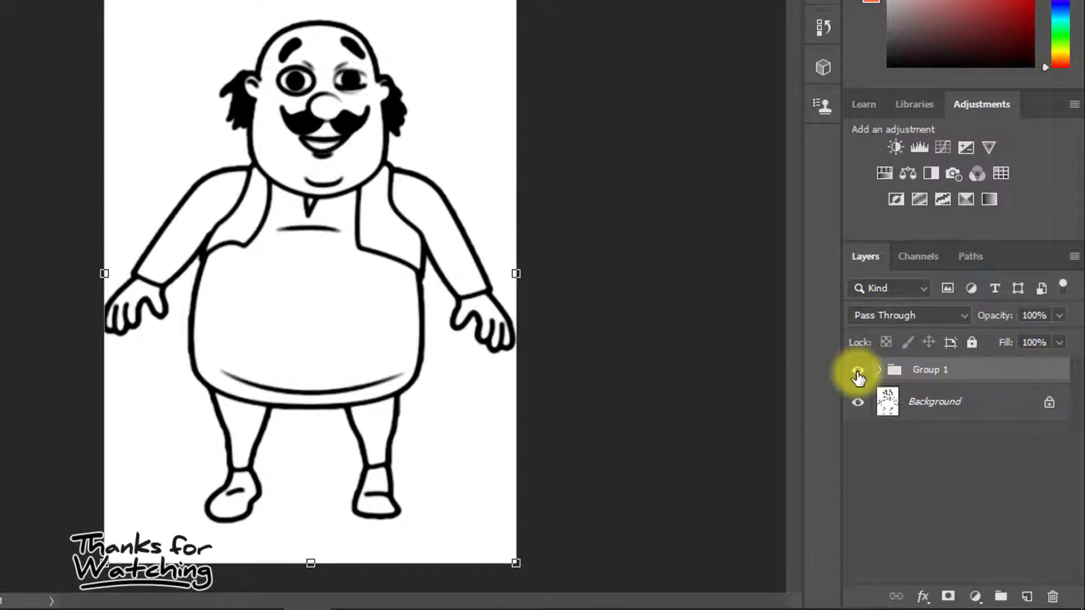
left_click_drag(339, 170, 404, 178)
left_click(859, 371)
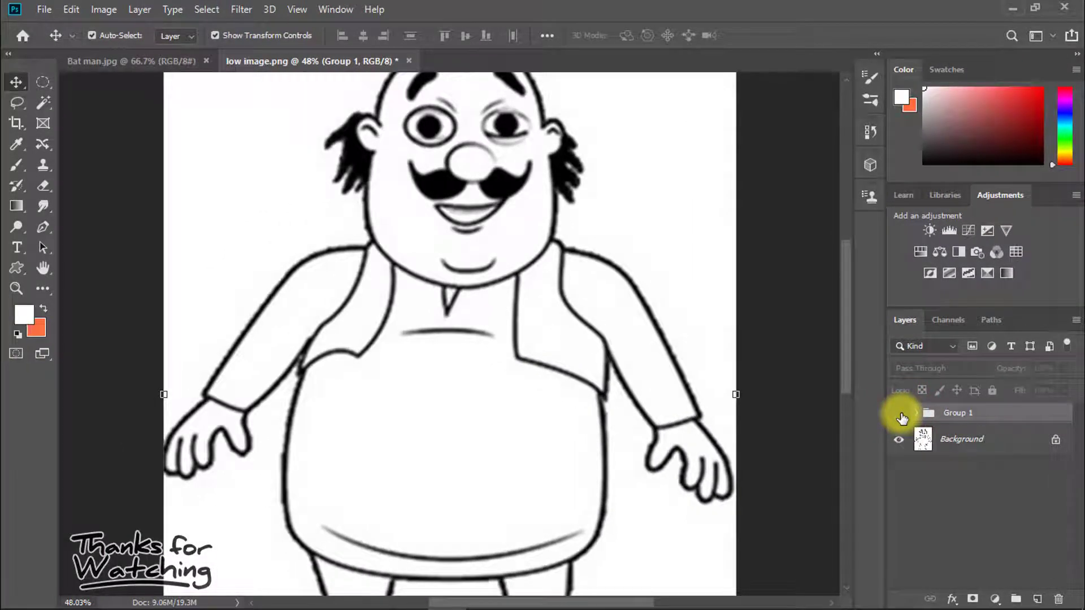
left_click(900, 414)
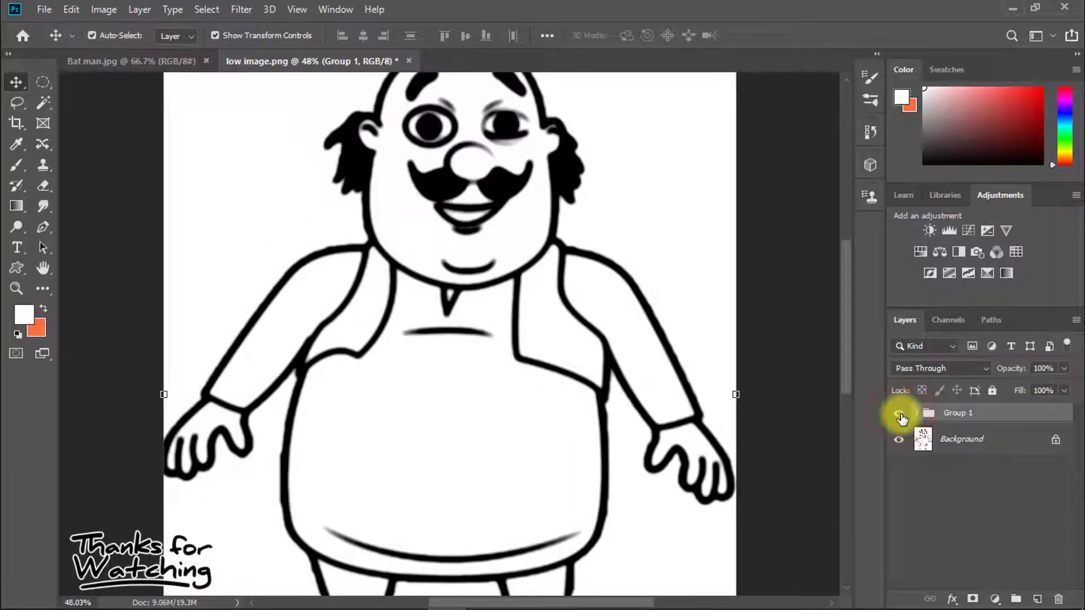
left_click(900, 416)
left_click(900, 415)
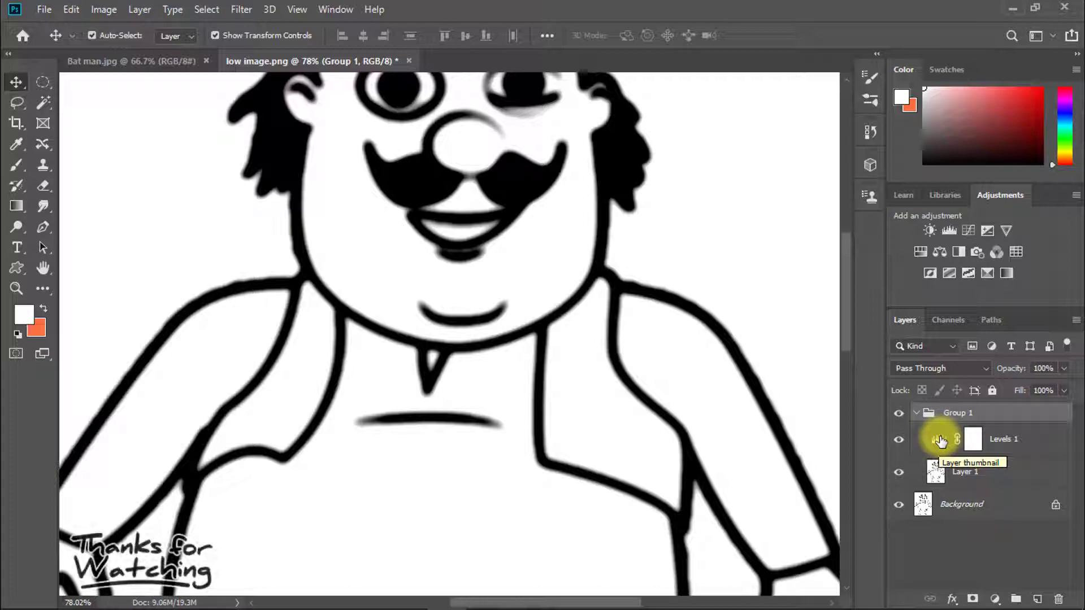
Readjust the Levels adjustment on low image.png to a black point of 107 and a white point of 217, and close its properties
double_click(939, 441)
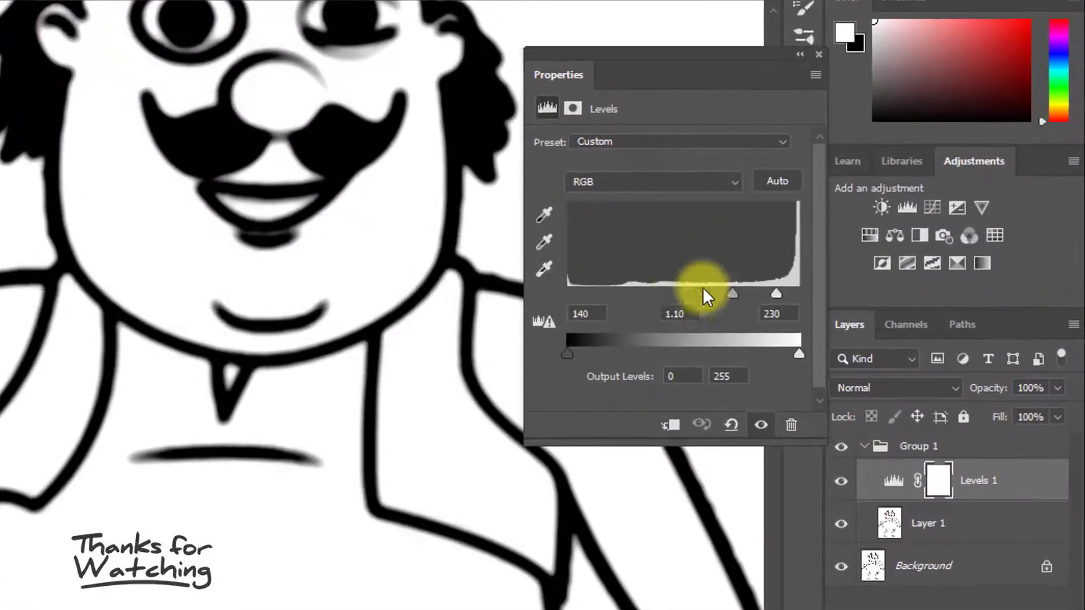
left_click_drag(787, 297, 770, 296)
left_click_drag(673, 292, 665, 287)
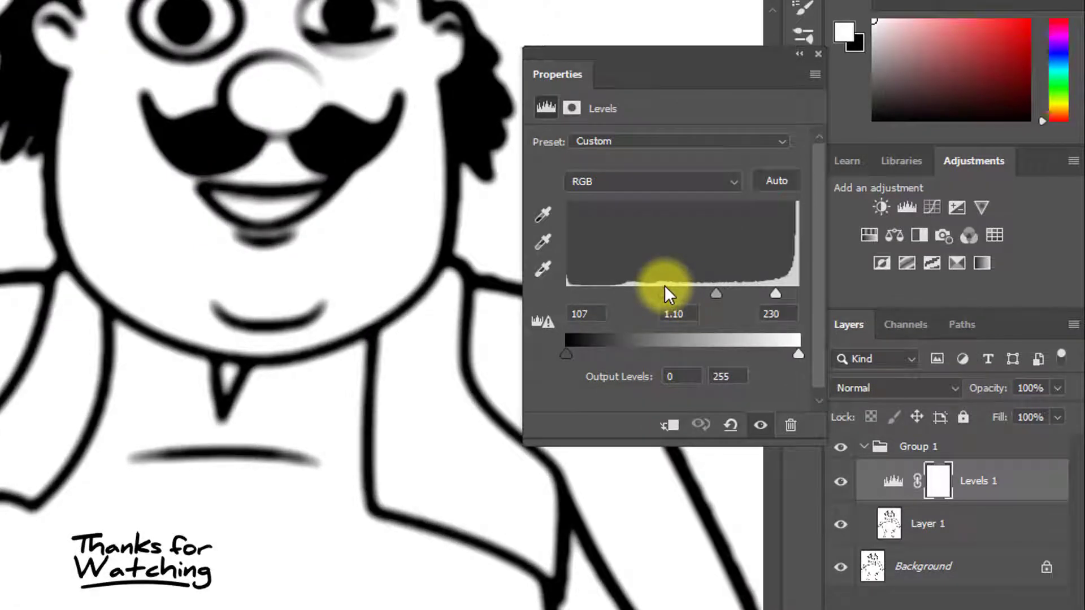
left_click_drag(775, 294, 767, 293)
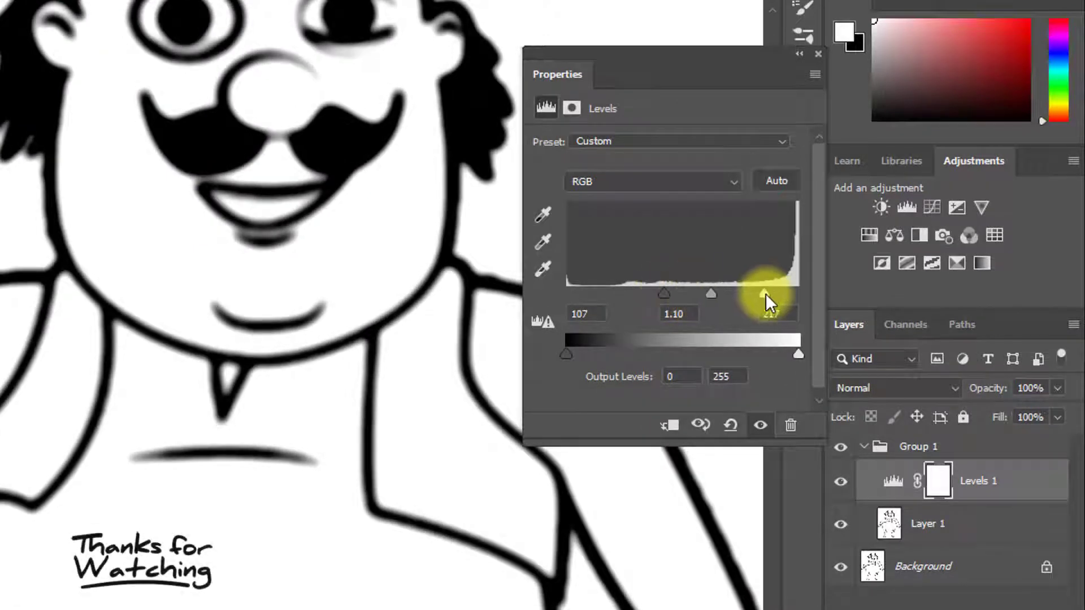
left_click(818, 56)
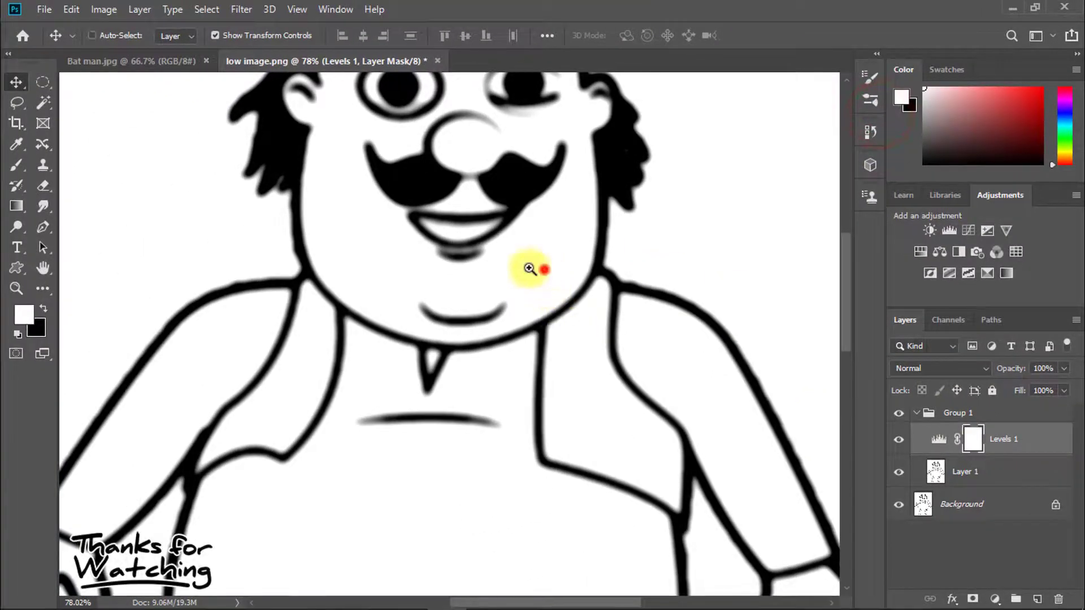
left_click(529, 269, "alt")
left_click_drag(568, 250, 402, 297)
left_click_drag(335, 293, 387, 285)
left_click_drag(315, 403, 259, 384)
left_click_drag(333, 358, 390, 331)
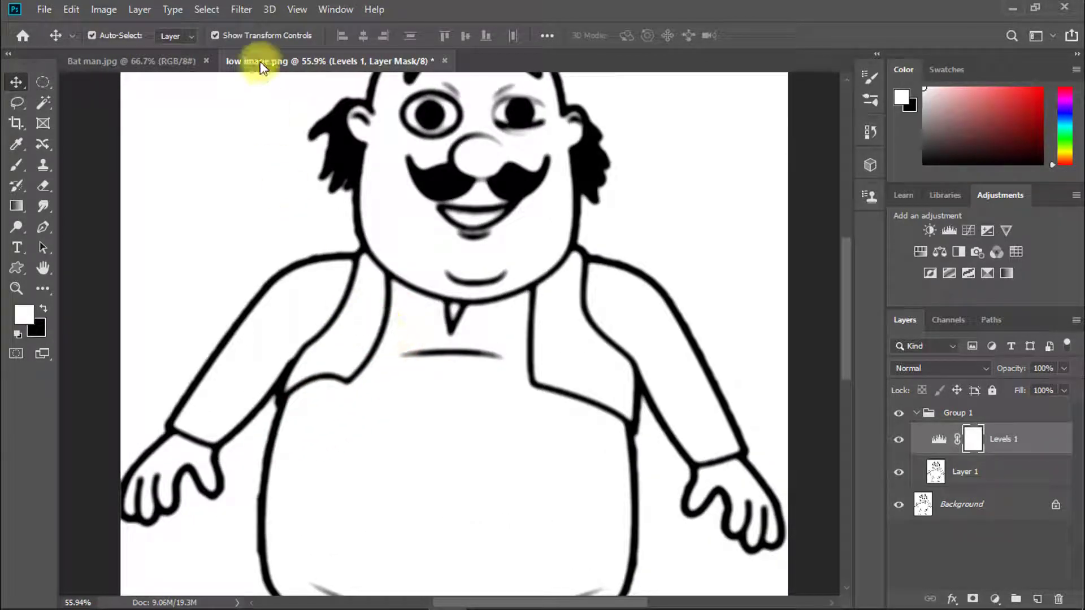
Switch to the Bat man.jpg document and duplicate its Background layer
left_click(151, 63)
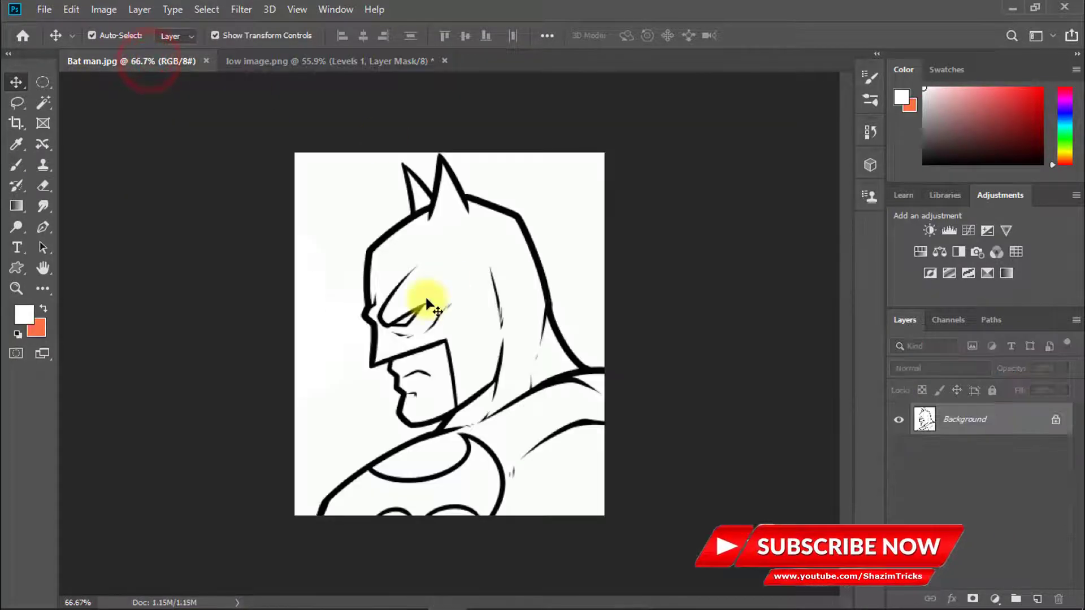
left_click_drag(427, 303, 516, 293)
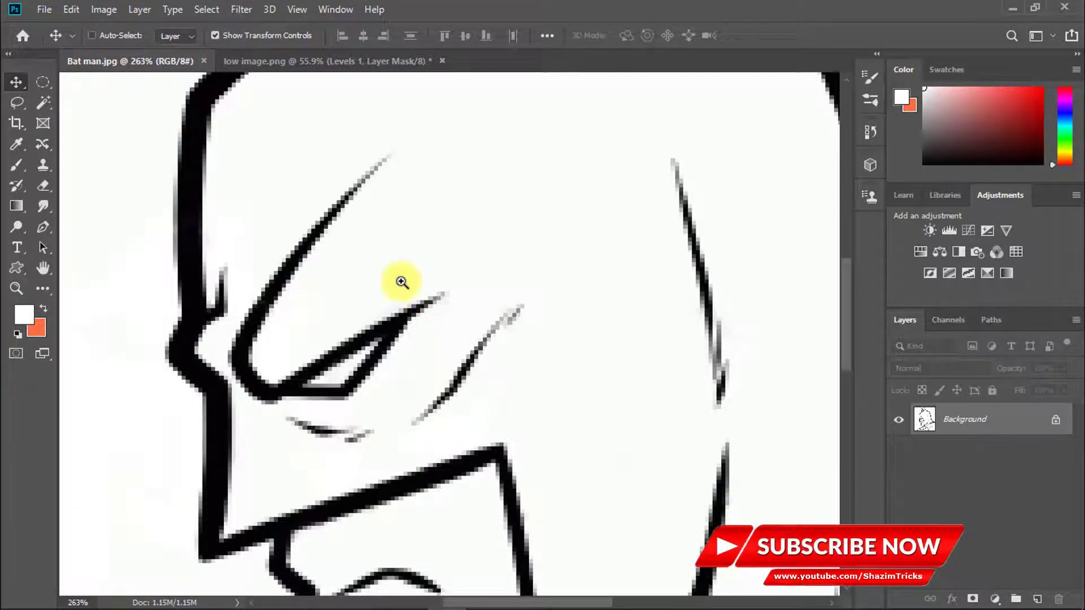
left_click_drag(413, 281, 375, 282)
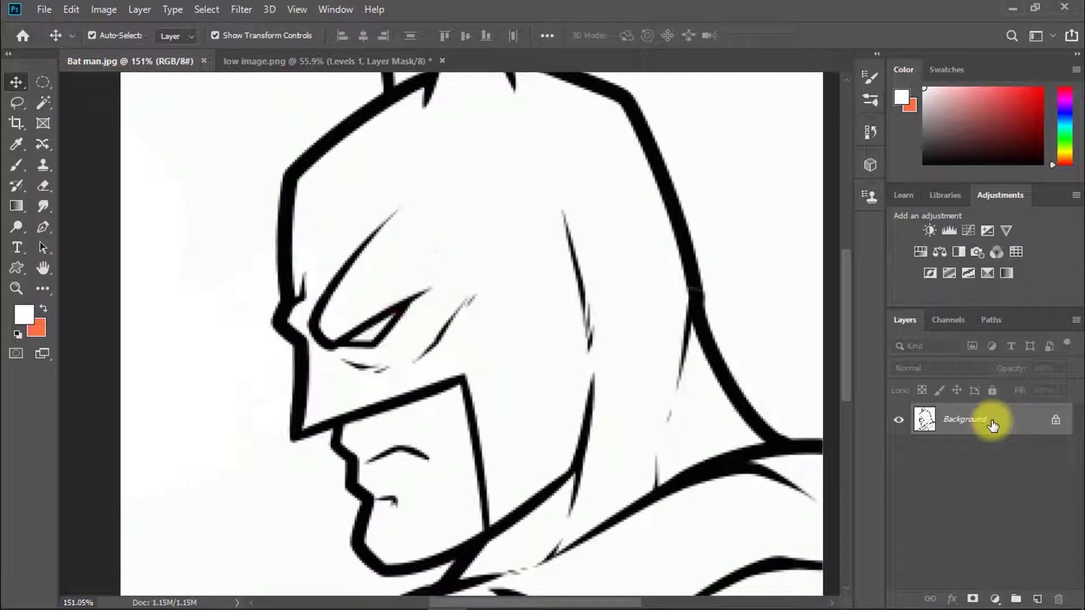
key("ctrl+j")
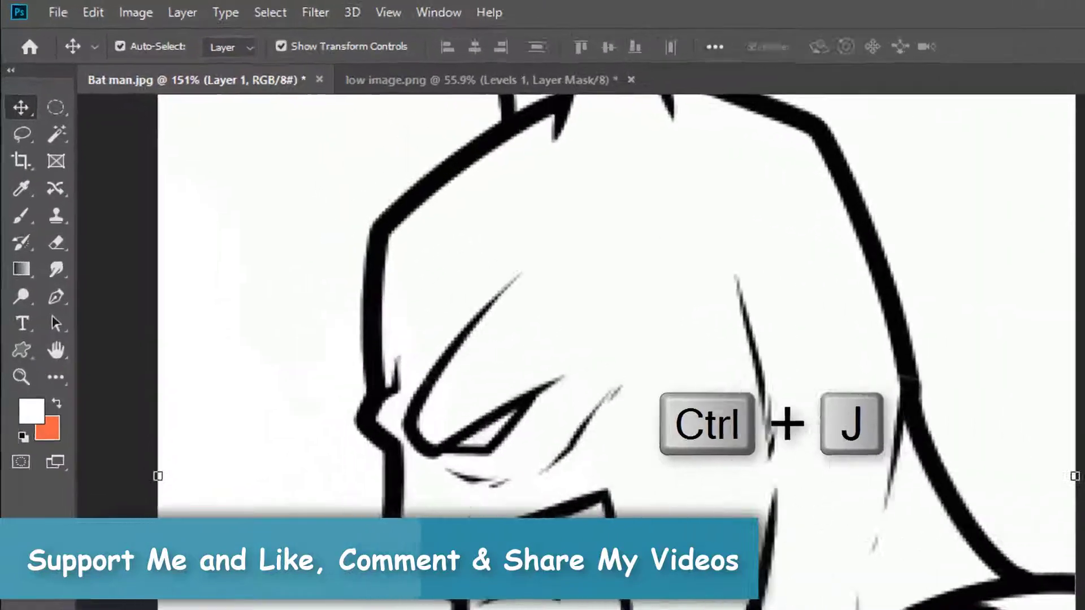
Resize the Batman image to a width of 1500 pixels, resampled with Bicubic Smoother (enlargement)
left_click(136, 11)
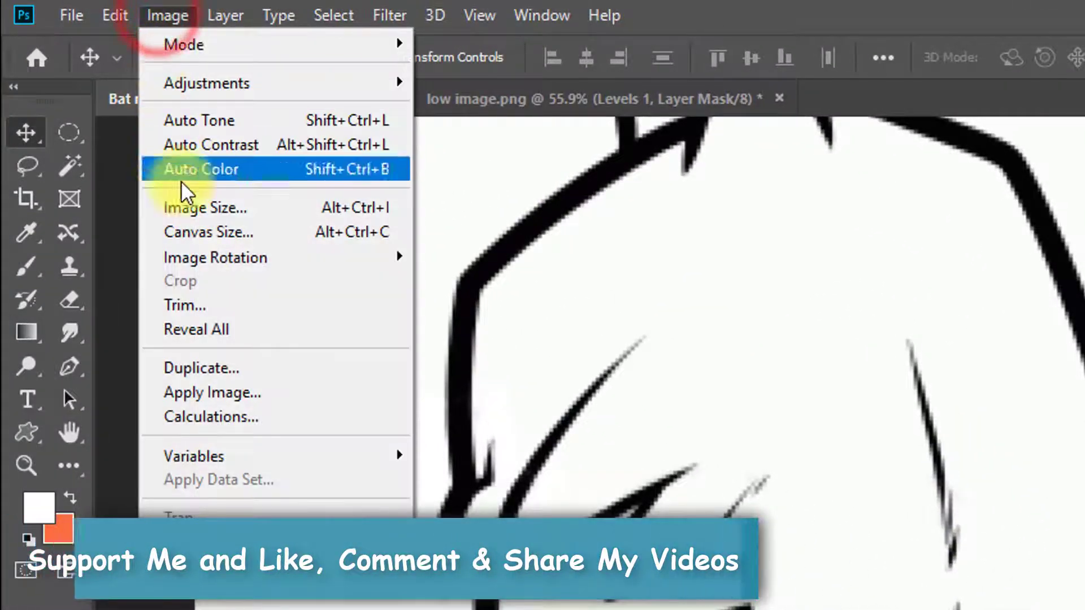
left_click(196, 208)
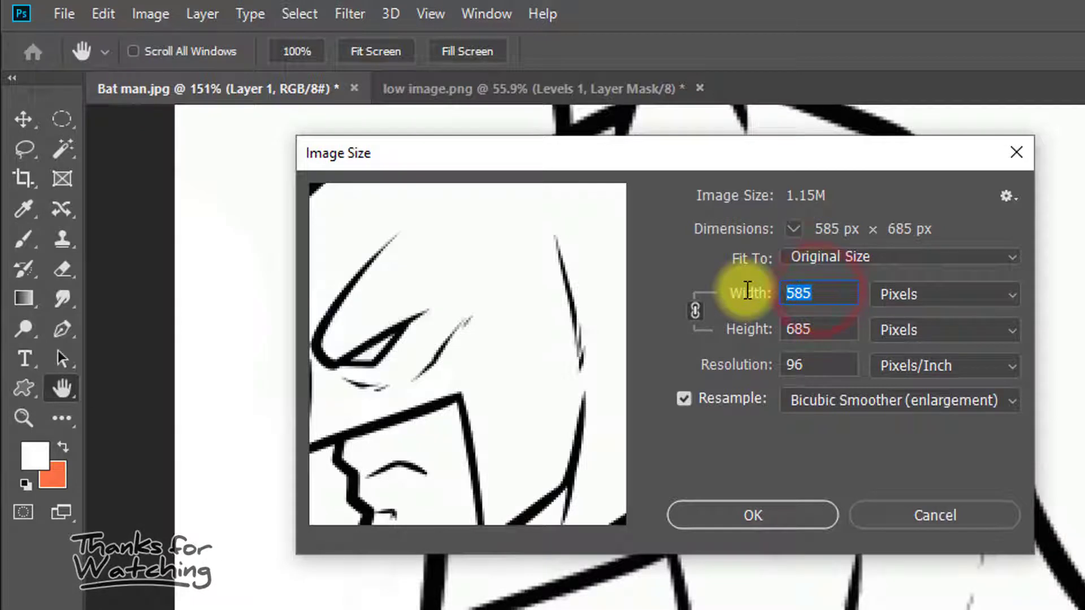
type("1500")
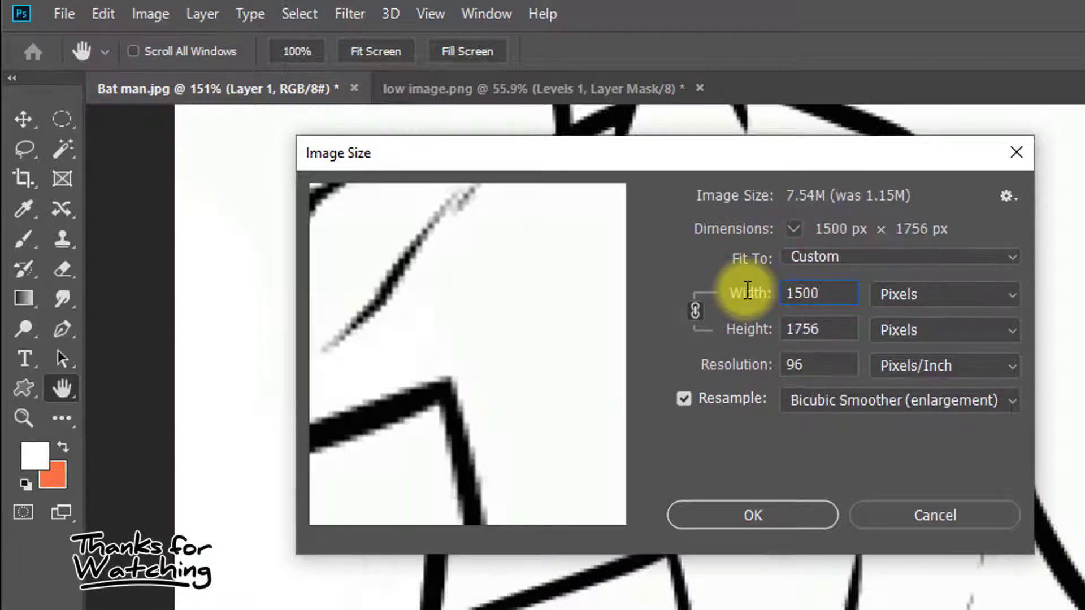
left_click(828, 402)
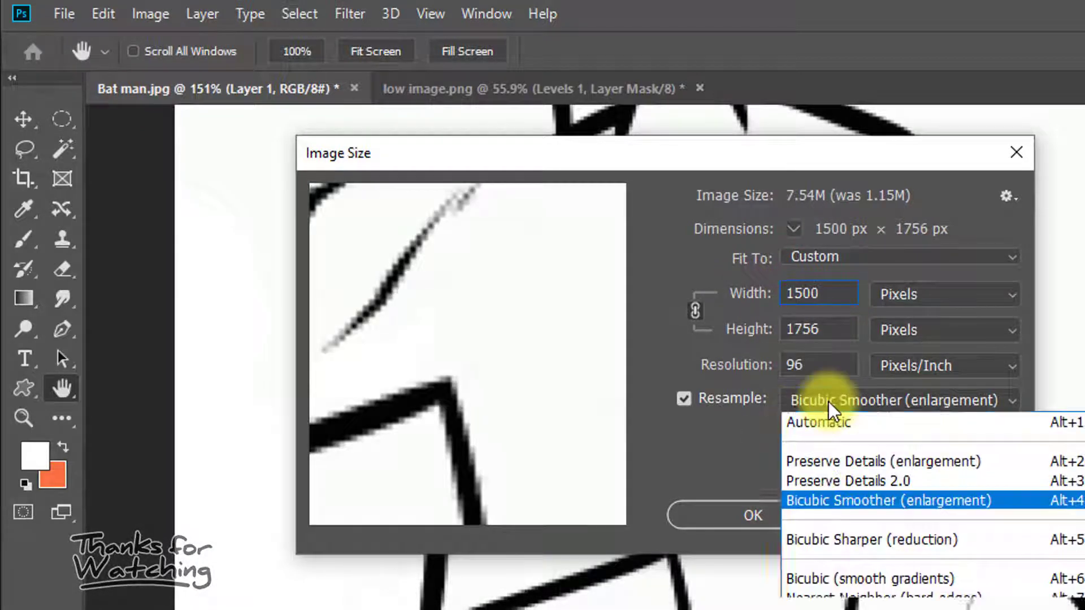
left_click(836, 500)
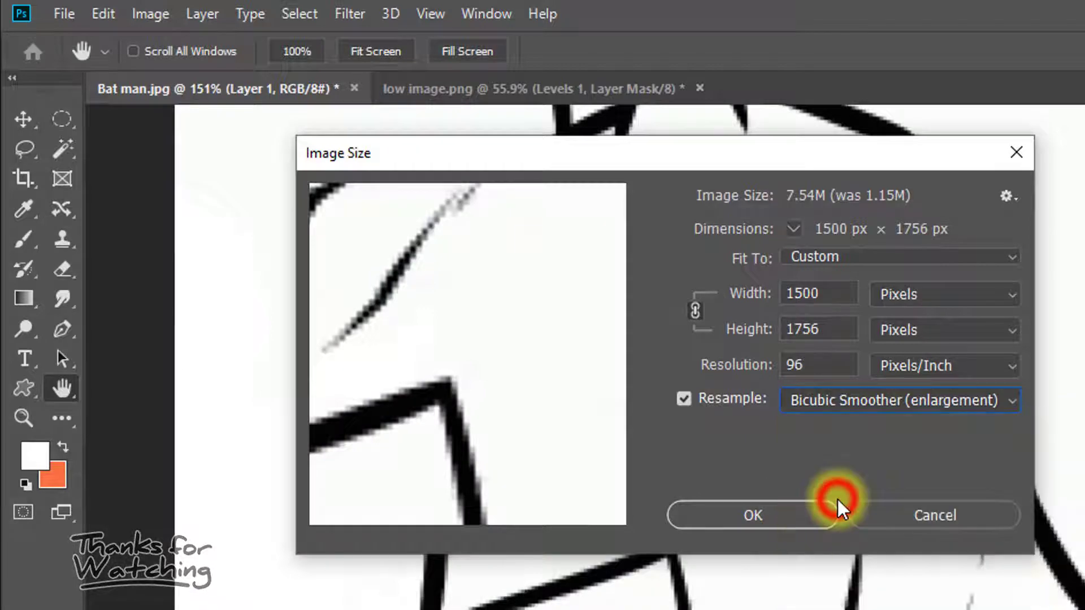
left_click(747, 513)
Apply a Gaussian Blur with a radius of 5 pixels to the duplicated Batman layer
left_click_drag(728, 492, 600, 474)
left_click(344, 6)
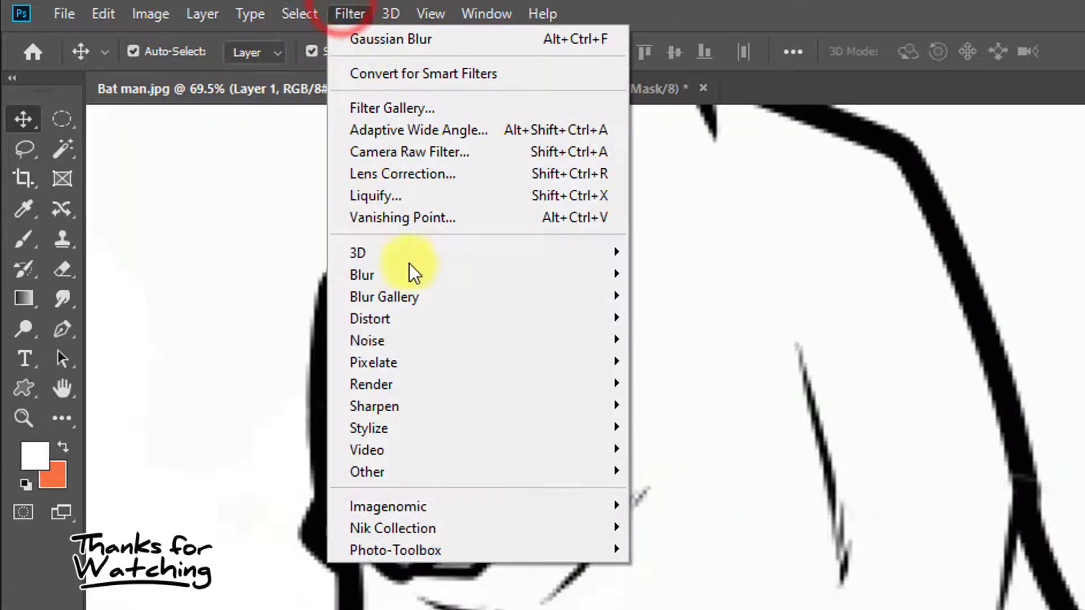
left_click(487, 275)
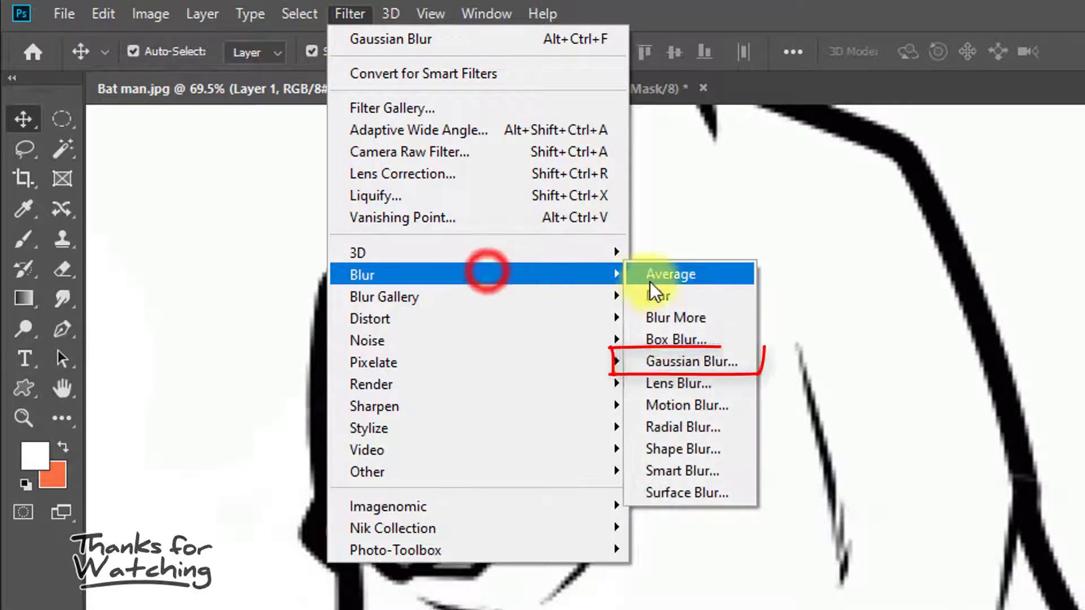
left_click(697, 360)
left_click_drag(846, 417, 853, 424)
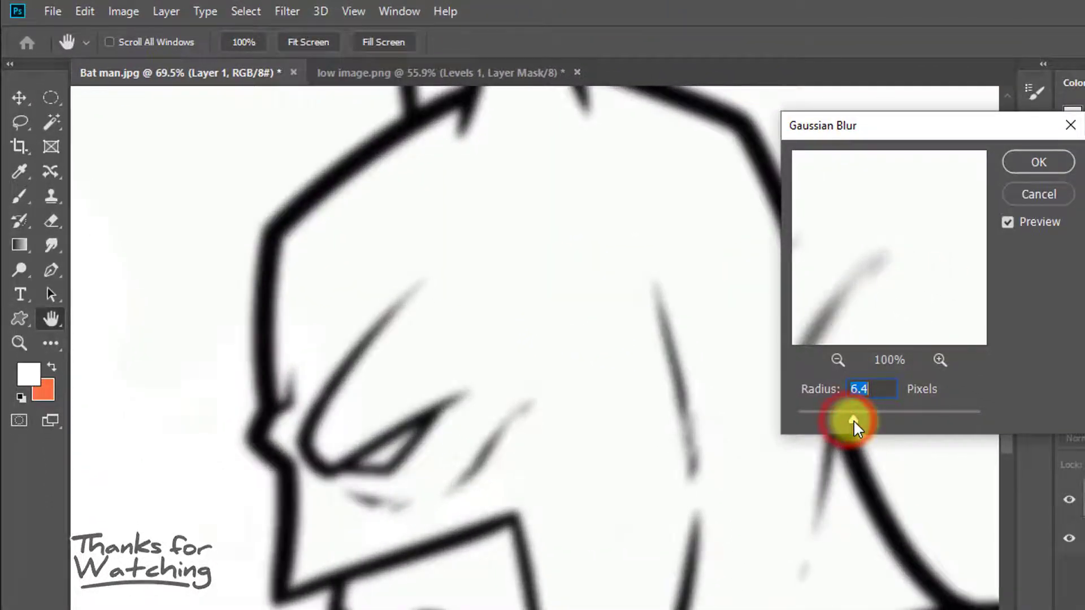
double_click(866, 388)
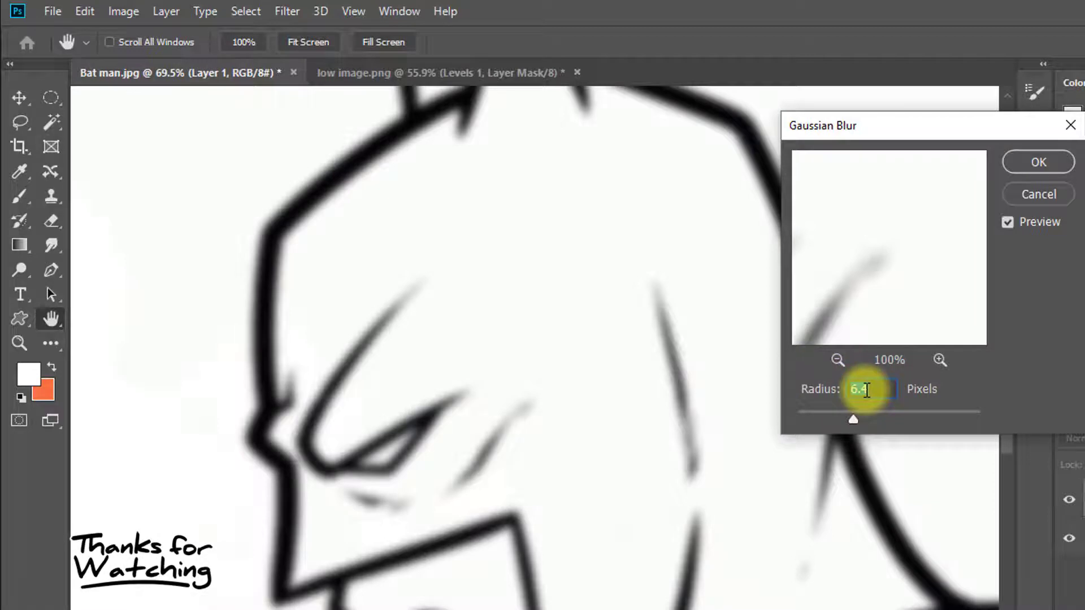
type("5.")
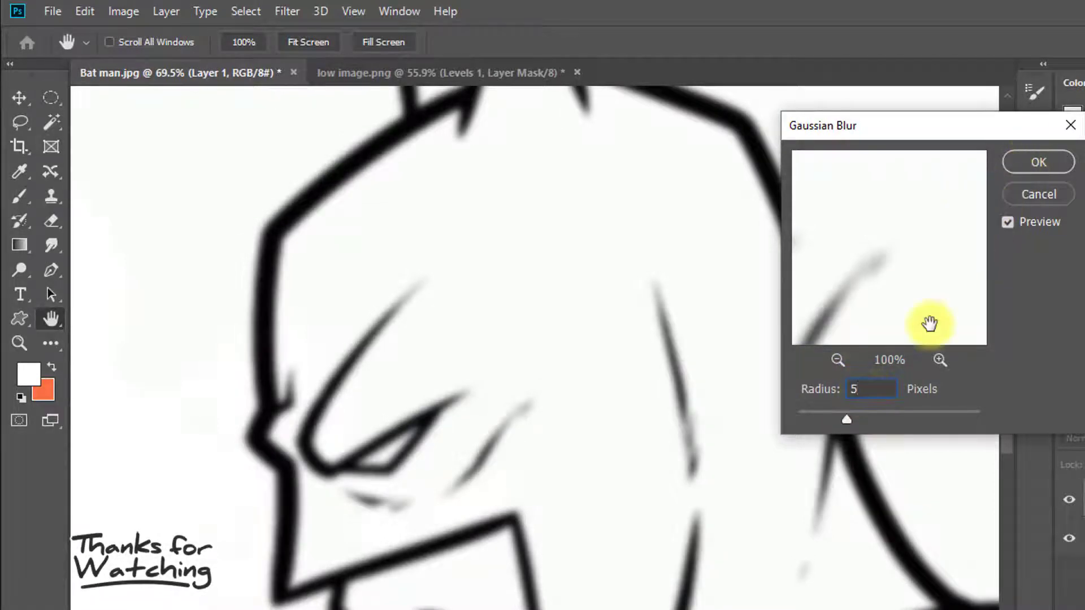
left_click(1024, 162)
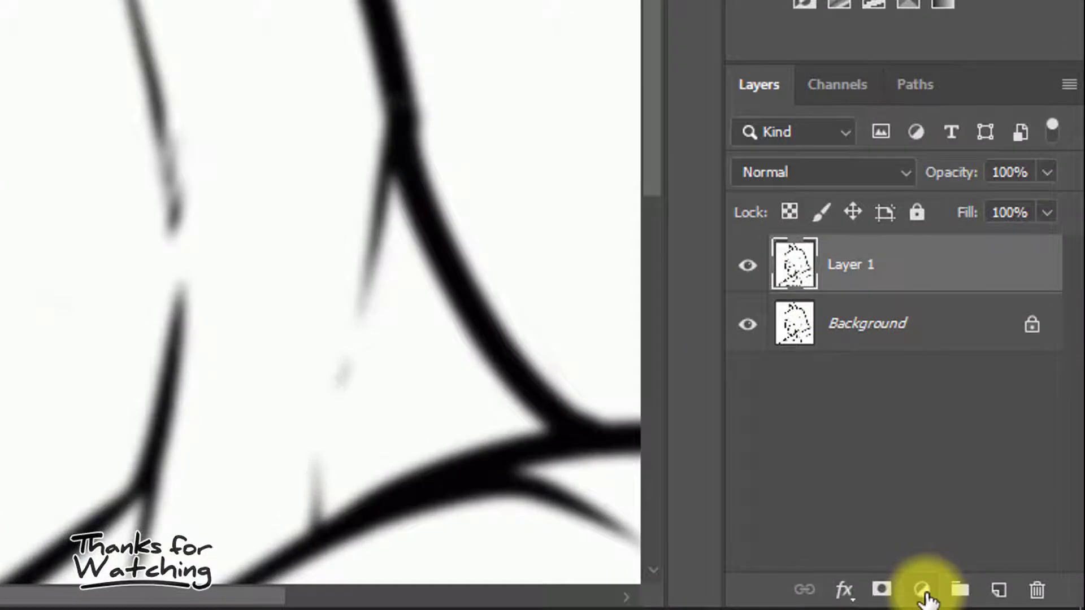
Add a Levels adjustment layer above the blurred Batman layer, with the input black point at 78 and white point at 207
left_click(925, 593)
left_click(925, 594)
left_click(925, 594)
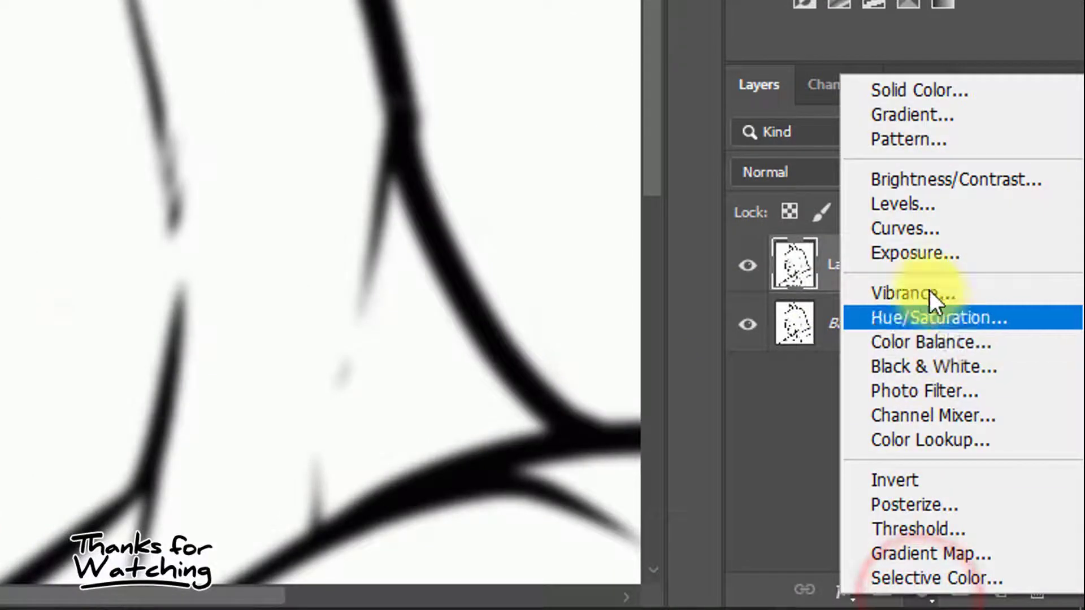
left_click(899, 197)
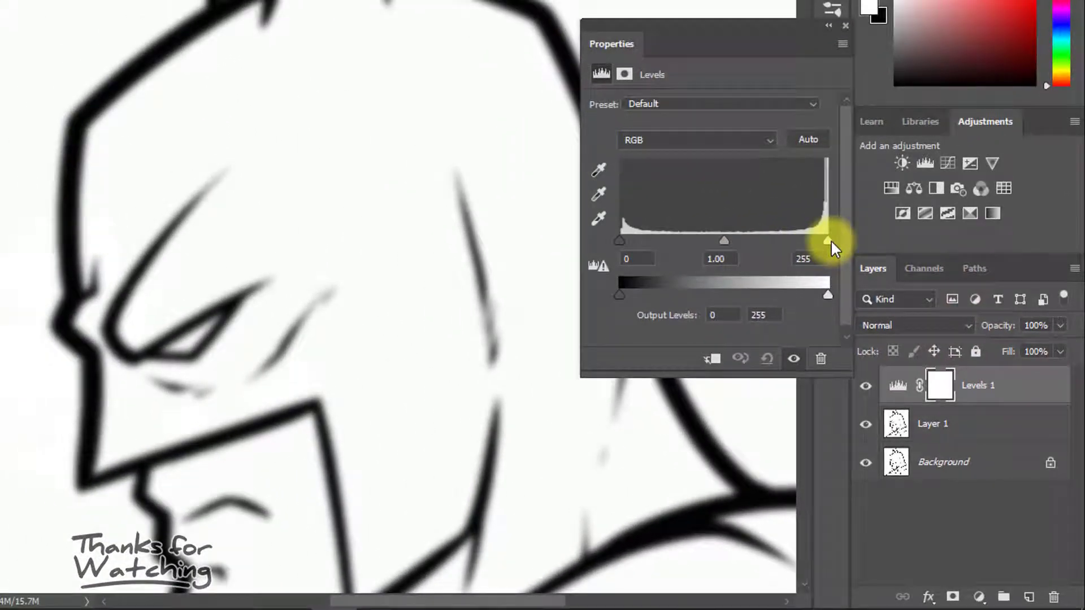
left_click_drag(826, 240, 803, 236)
left_click_drag(620, 241, 683, 240)
left_click_drag(169, 130, 318, 129)
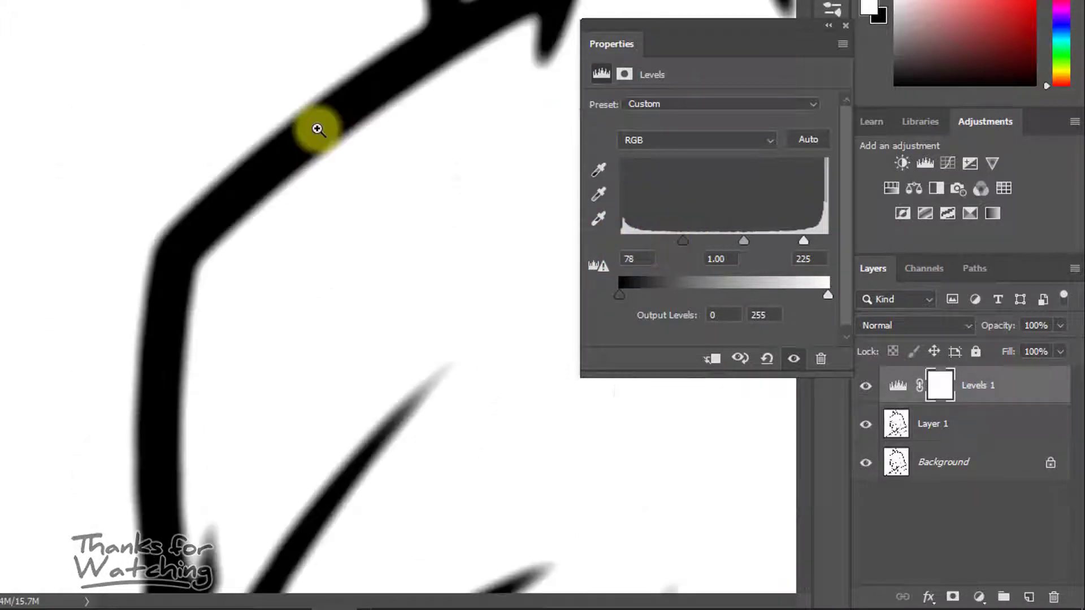
left_click_drag(805, 241, 788, 236)
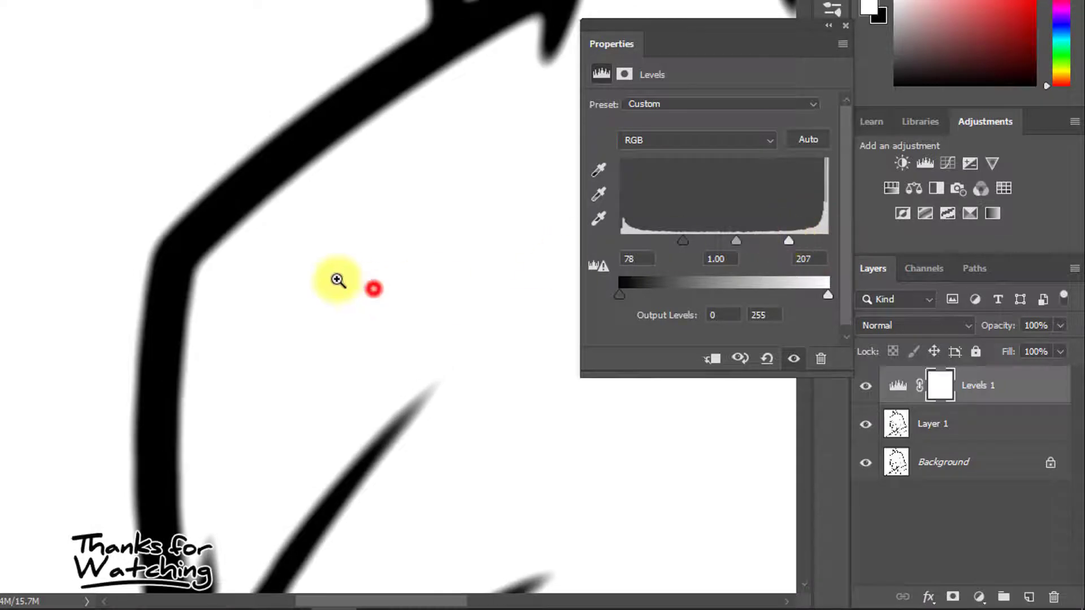
Group the Levels adjustment with the blurred Batman layer, and toggle the group's visibility to compare it with the original lines
left_click_drag(338, 280, 266, 276)
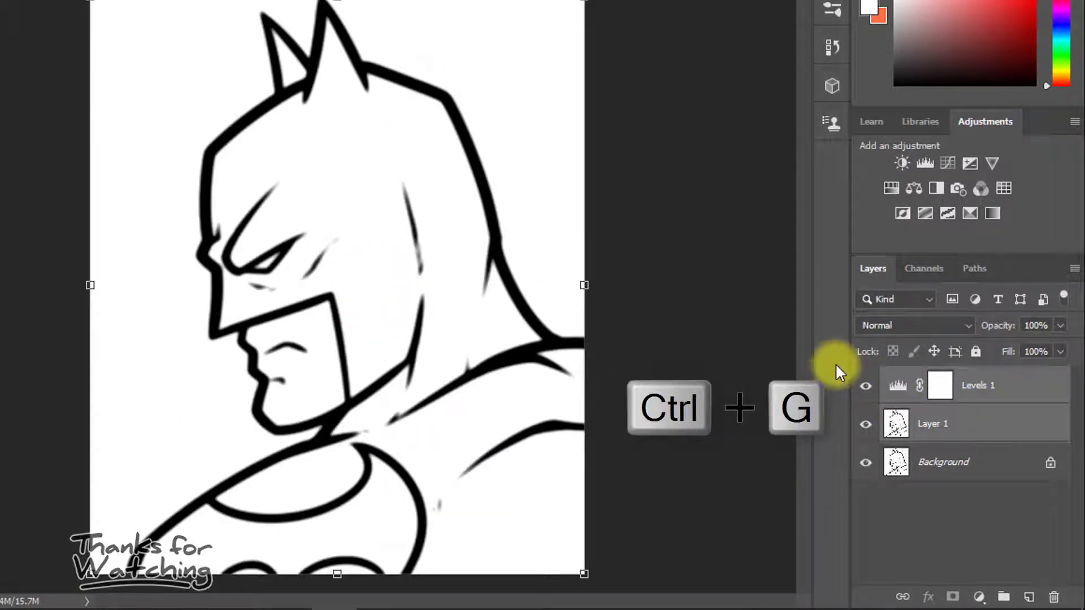
key("ctrl+g")
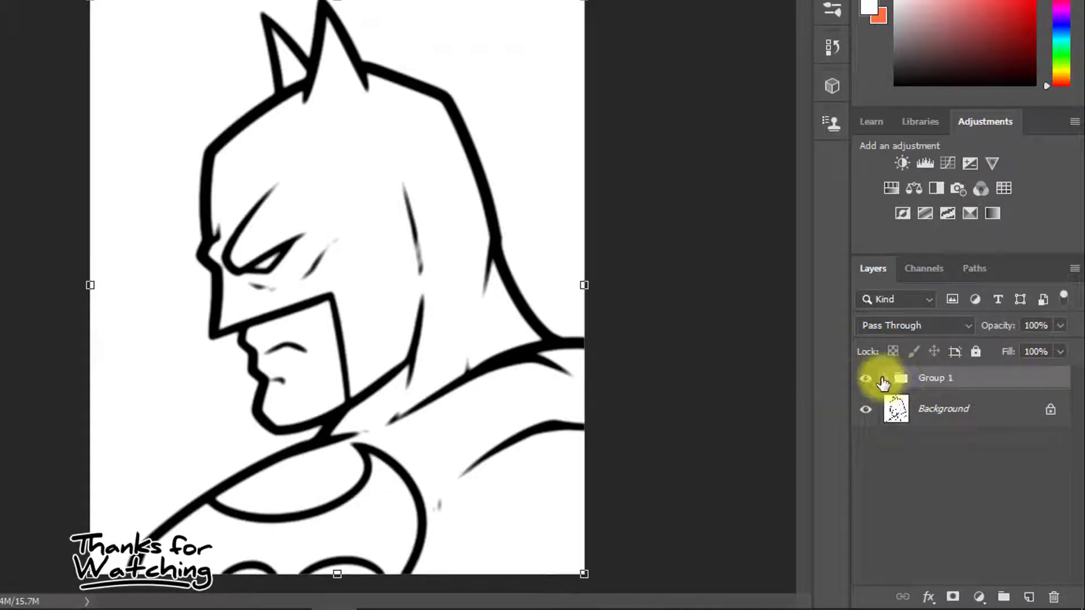
left_click(866, 378)
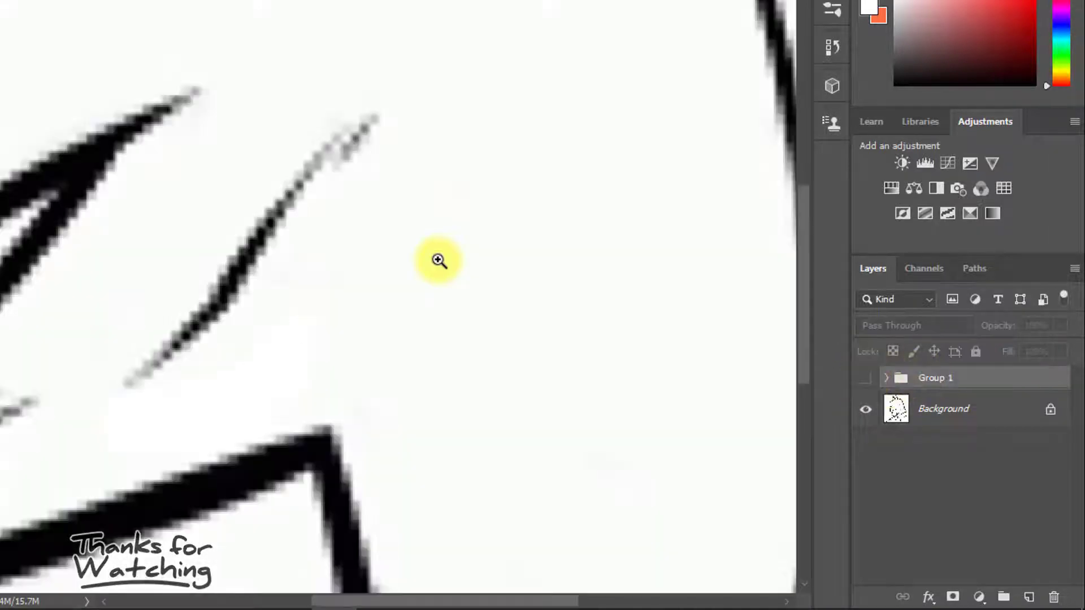
left_click(861, 379)
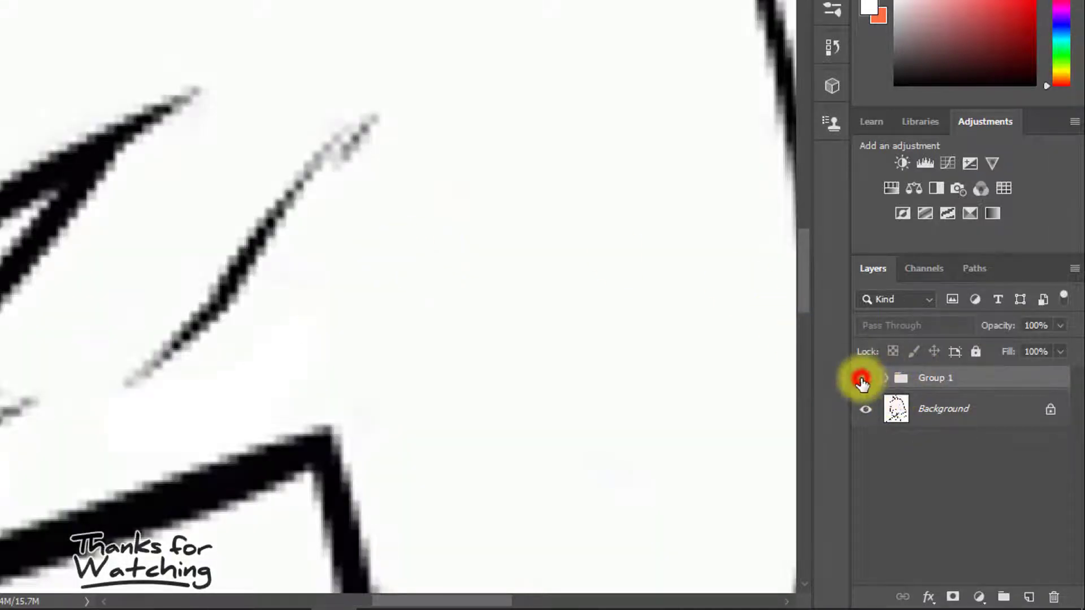
left_click(860, 383)
left_click_drag(341, 242, 218, 242)
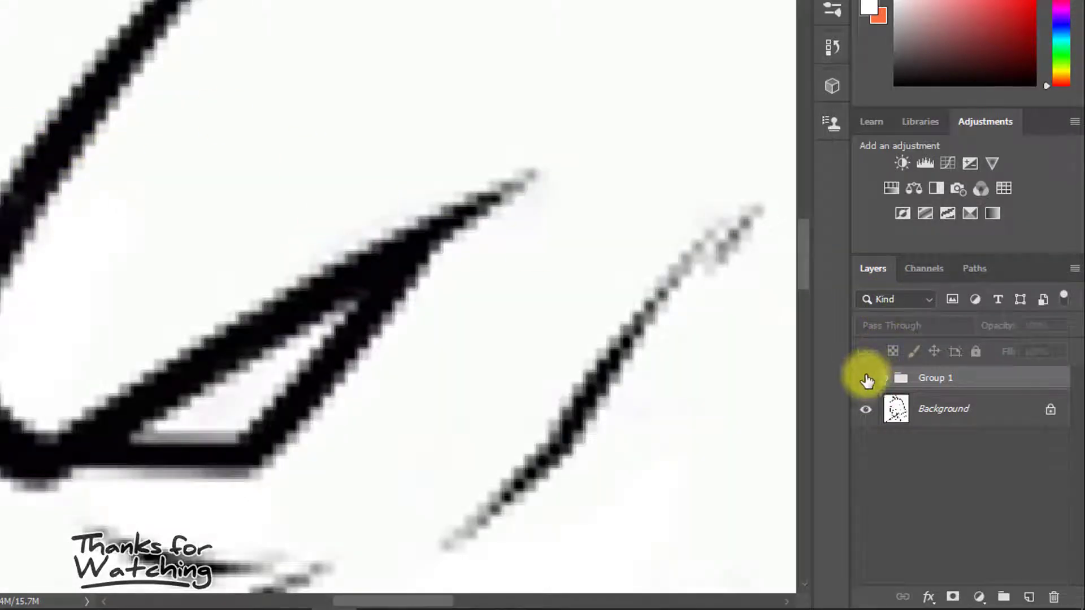
left_click(868, 380)
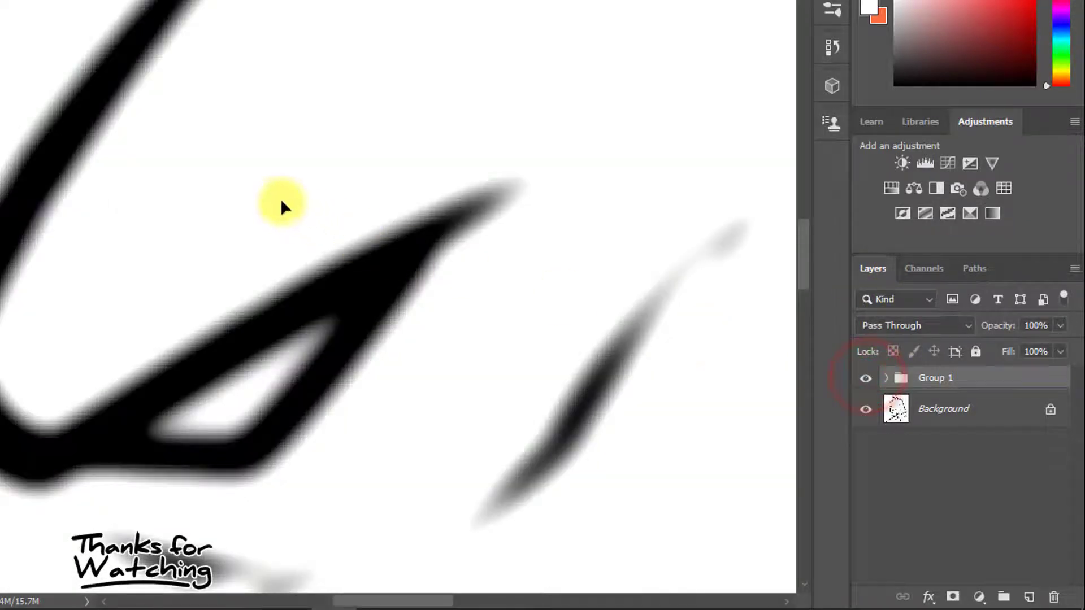
Sharpen the Batman outlines in the grouped Levels adjustment by setting the black point to 109 and lowering the white point, and close its properties
left_click(886, 378)
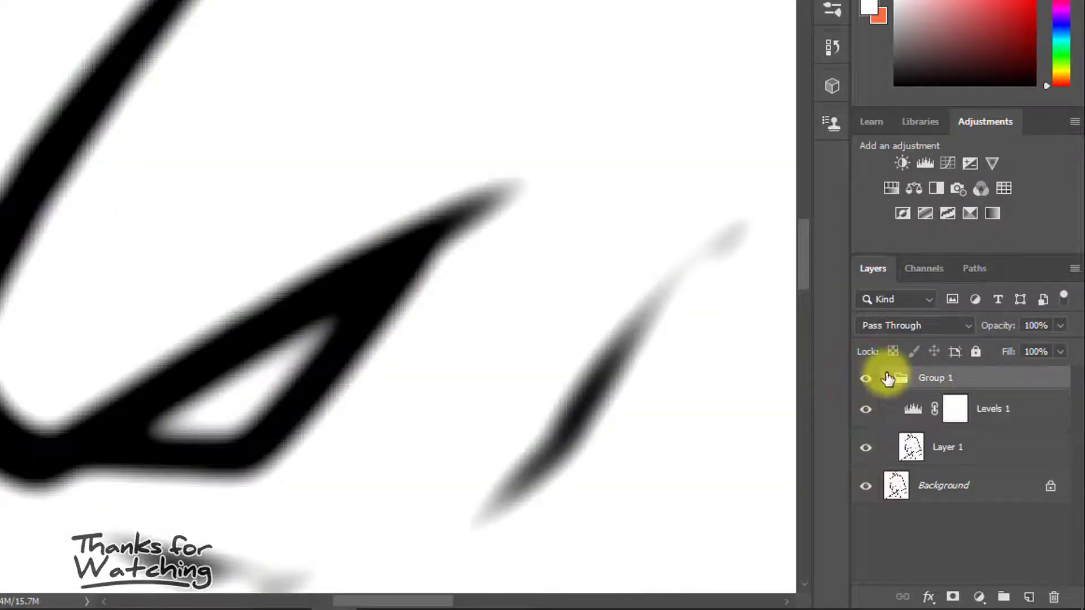
left_click(913, 411)
left_click_drag(684, 240, 708, 241)
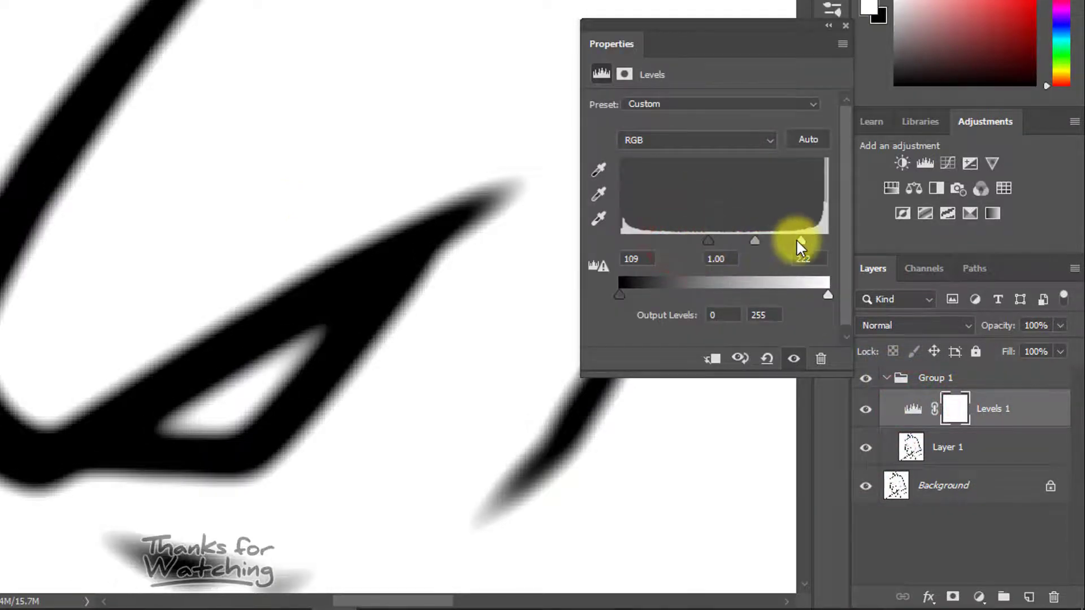
left_click_drag(798, 241, 779, 243)
scroll(323, 92, "up", 2)
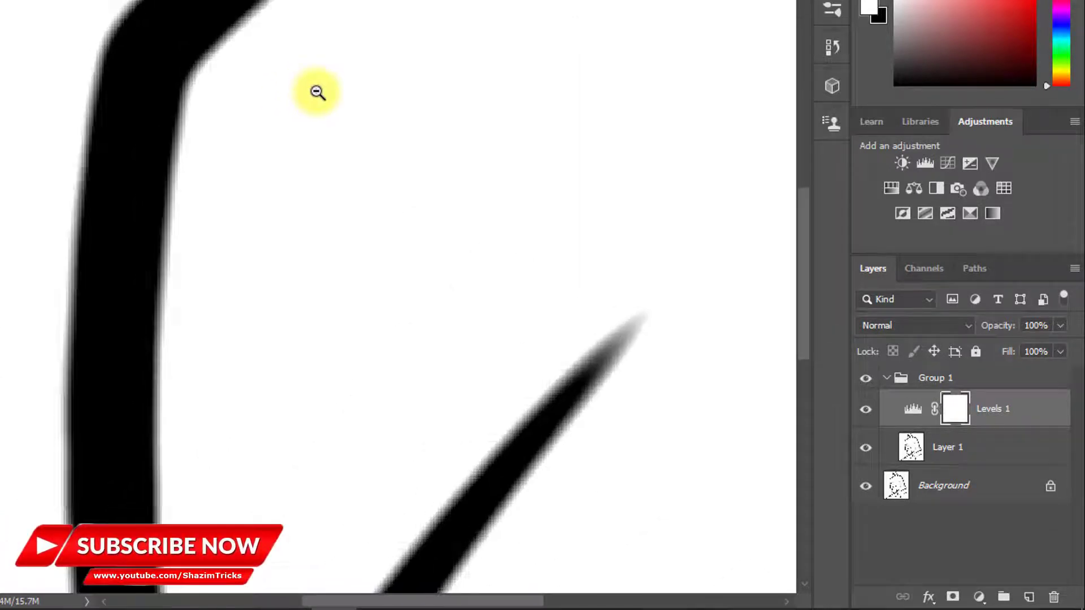
mouse_move(325, 91)
left_mouse_down()
mouse_move(187, 92)
mouse_move(249, 109)
mouse_move(346, 97)
left_mouse_up()
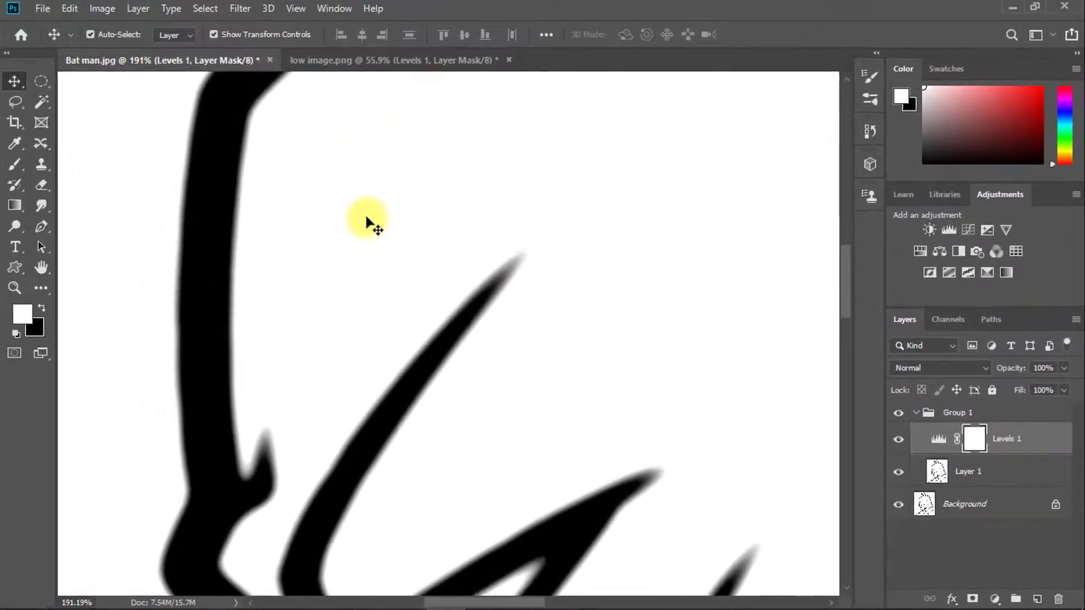
Fit the Batman drawing in the window, view the finished low image.png drawing, and return to Bat man.jpg
key("ctrl+0")
left_click(347, 69)
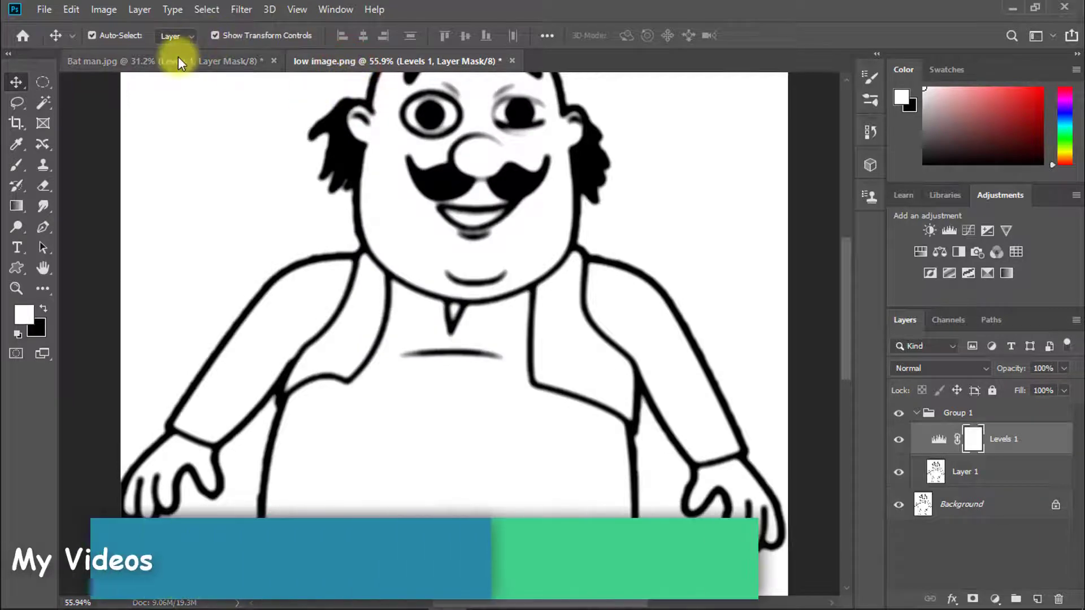
left_click(178, 57)
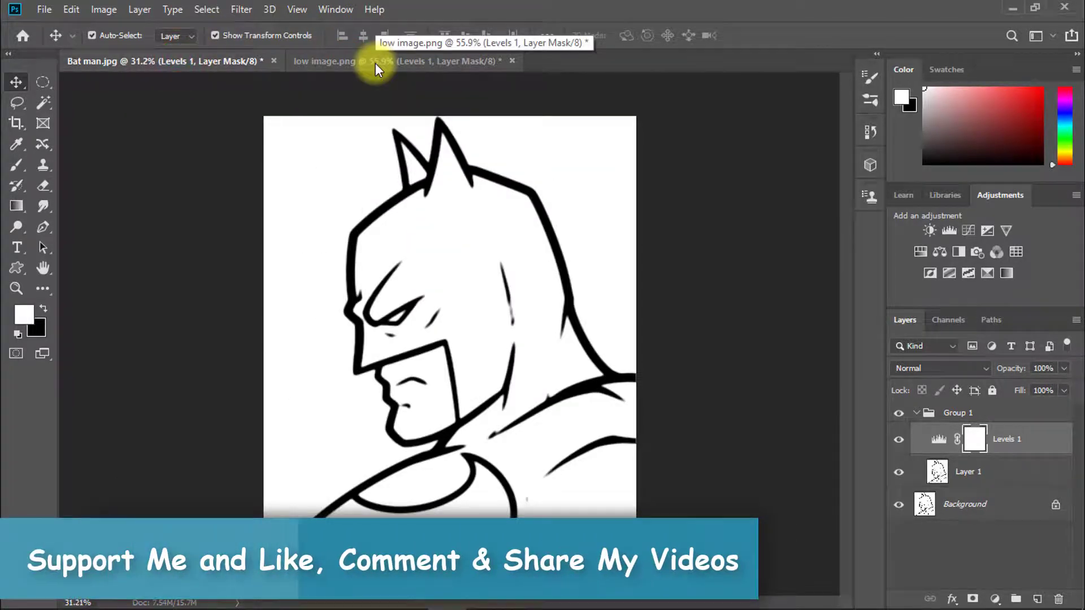